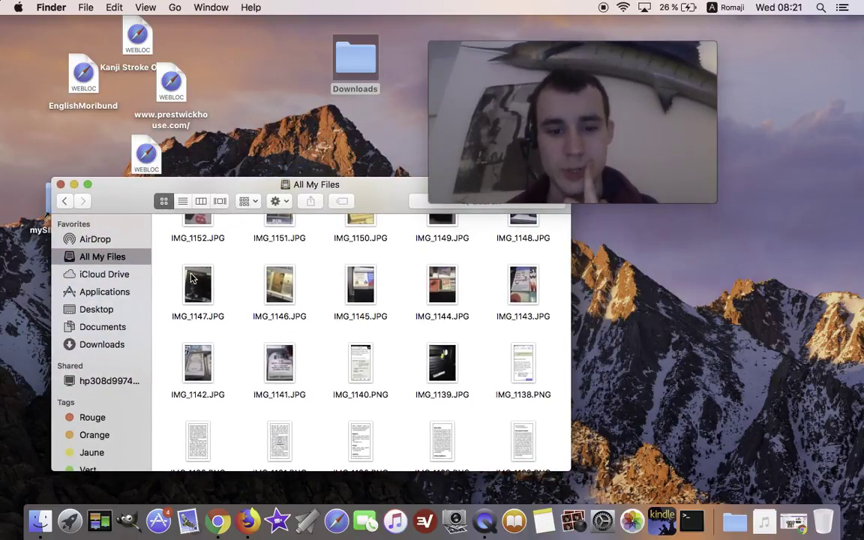
# Step: Scroll to the bottom of All My Files and preview IMG_0053.PNG in Preview
pyautogui.scroll(-10, 190, 278)
pyautogui.scroll(-10, 190, 278)
pyautogui.scroll(-15, 190, 278)
pyautogui.scroll(-15, 190, 279)
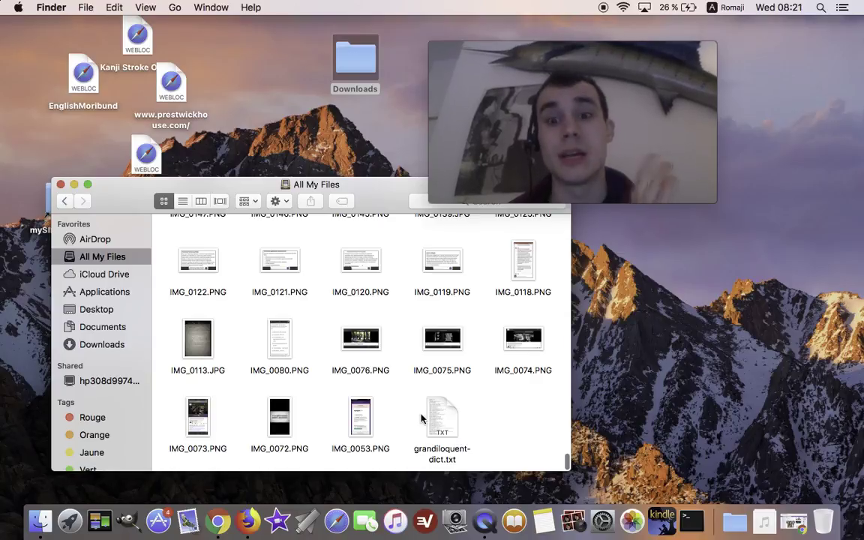
pyautogui.doubleClick(360, 417)
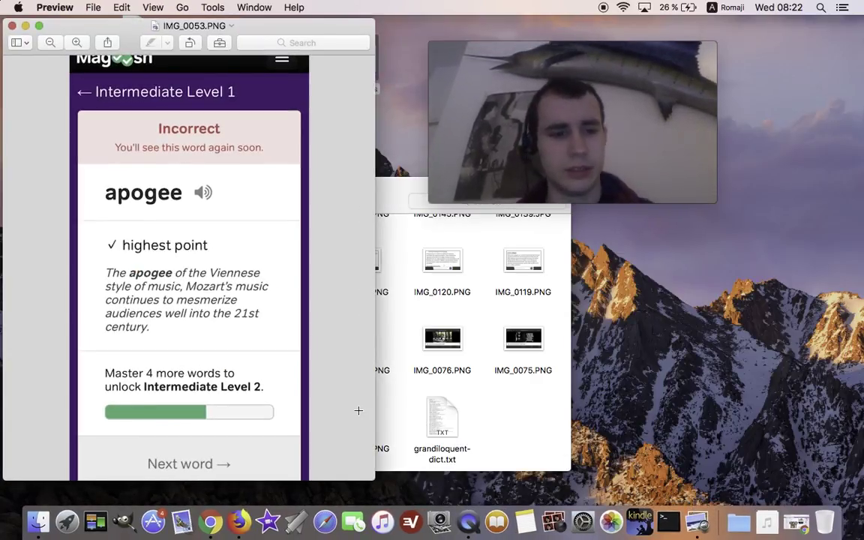
pyautogui.click(11, 26)
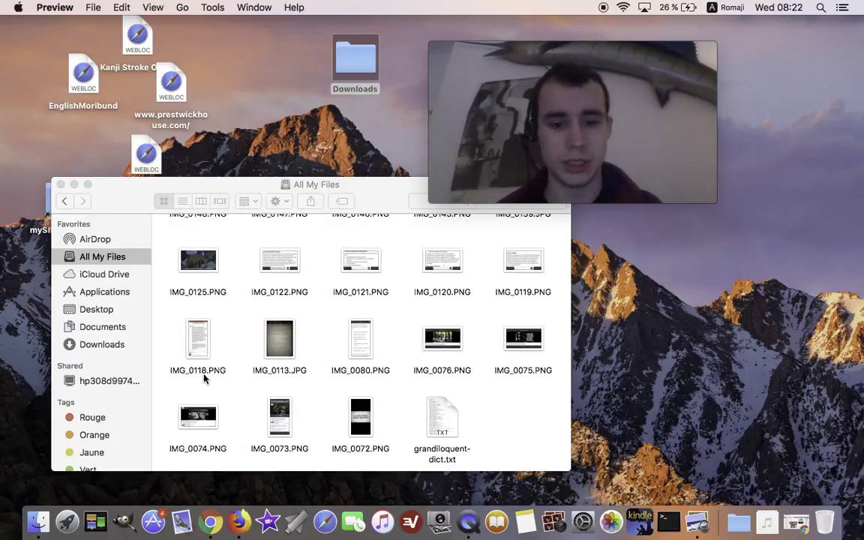
# Step: Scroll back up and drag IMG_0053.PNG to the Dock Trash
pyautogui.scroll(2, 248, 371)
pyautogui.scroll(10, 252, 368)
pyautogui.scroll(10, 252, 368)
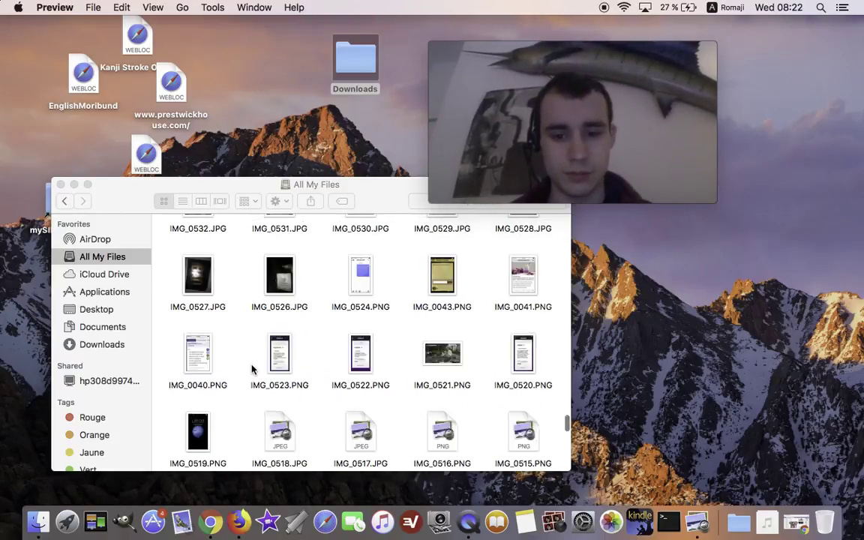
pyautogui.scroll(10, 252, 368)
pyautogui.scroll(10, 252, 368)
pyautogui.scroll(5, 252, 368)
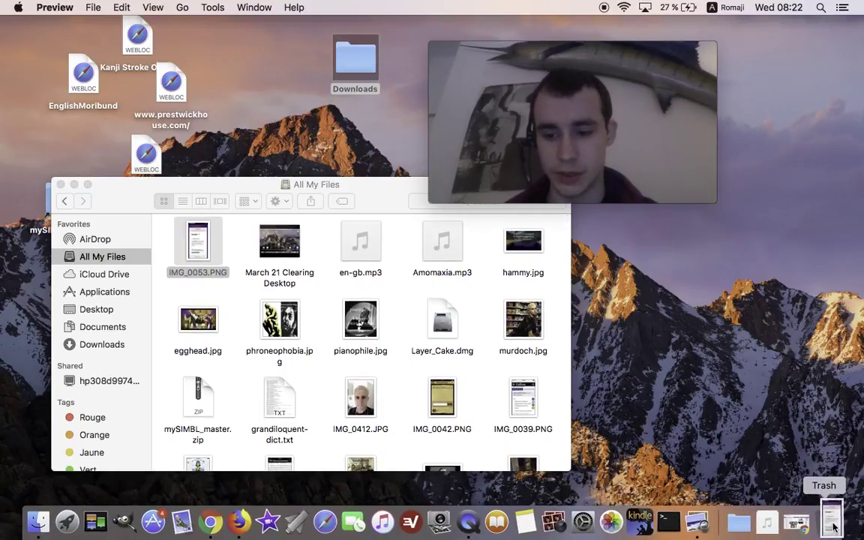
pyautogui.moveTo(795, 525); pyautogui.dragTo(826, 519)
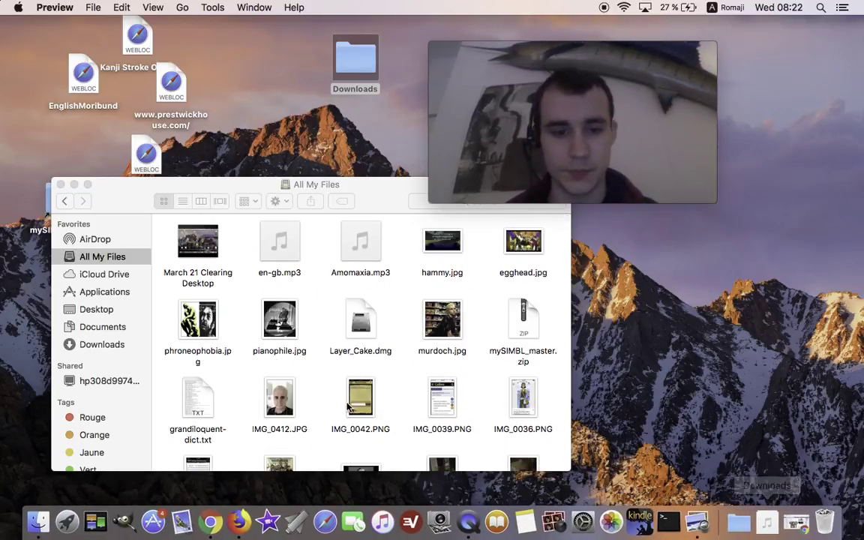
# Step: Preview hammy.jpg, then move it to the Trash
pyautogui.doubleClick(441, 242)
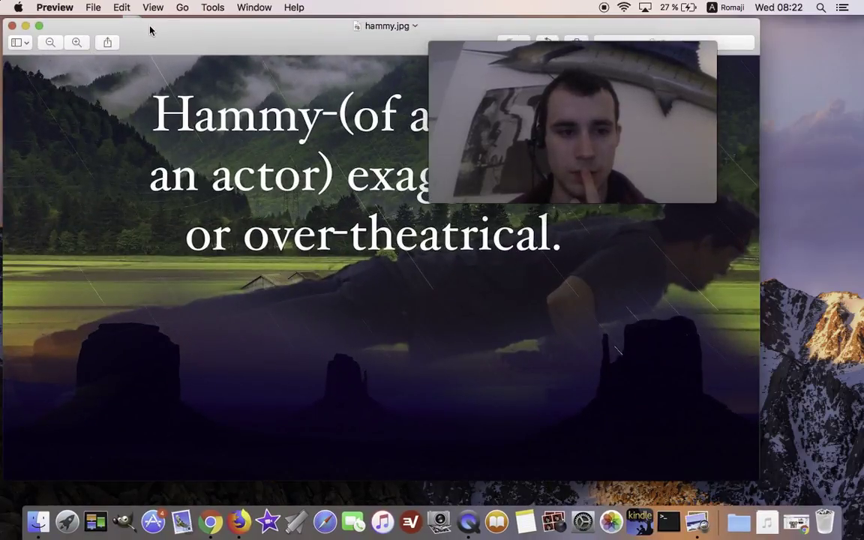
pyautogui.moveTo(150, 30)
pyautogui.mouseDown()
pyautogui.moveTo(207, 220)
pyautogui.moveTo(143, 116)
pyautogui.mouseUp()
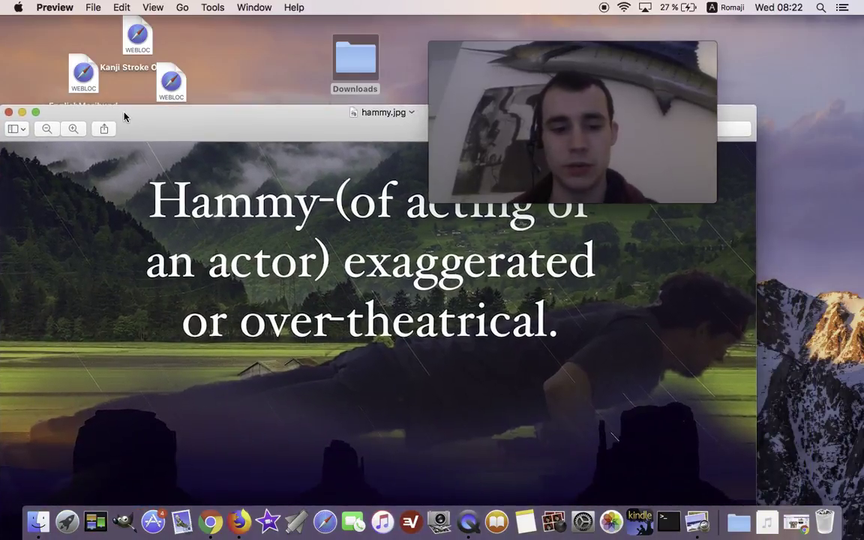
pyautogui.click(8, 112)
pyautogui.moveTo(194, 240); pyautogui.dragTo(824, 521)
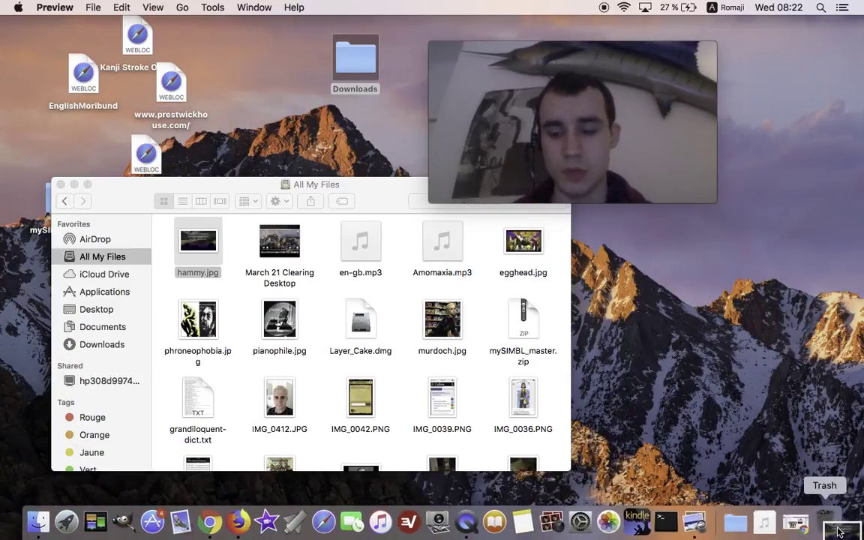
# Step: Preview phroneophobia.jpg and trash it along with Layer_Cake.dmg
pyautogui.doubleClick(523, 270)
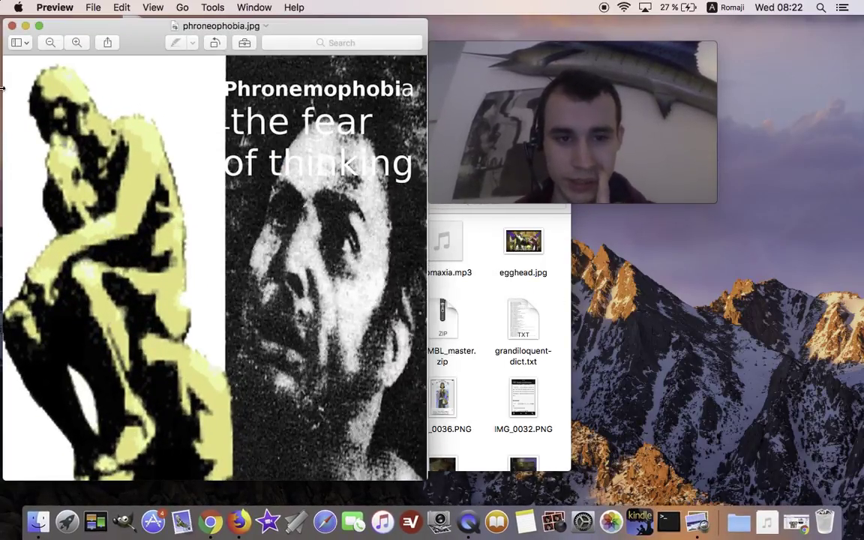
pyautogui.click(12, 25)
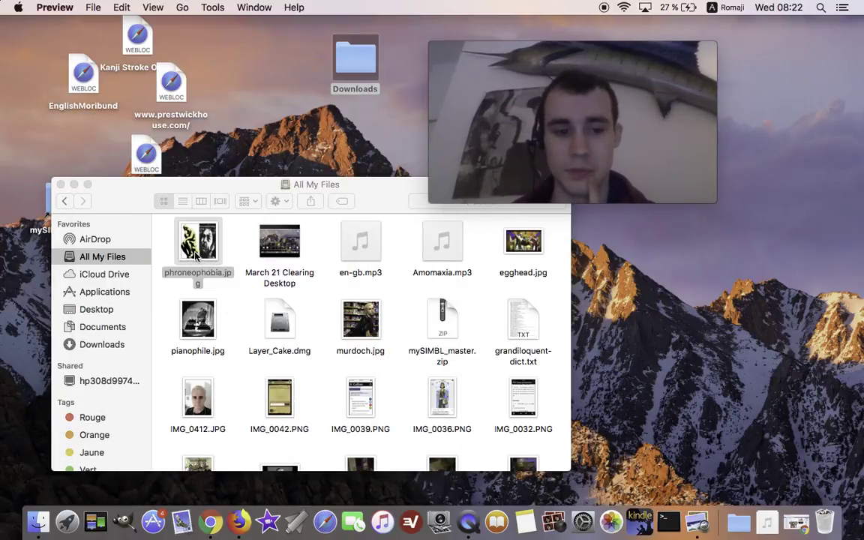
pyautogui.moveTo(195, 255); pyautogui.dragTo(824, 520)
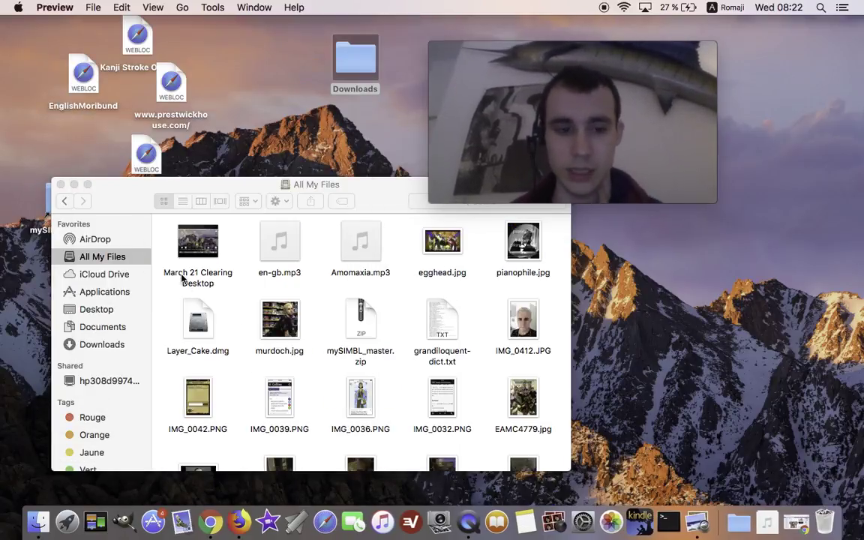
pyautogui.moveTo(198, 321); pyautogui.dragTo(824, 520)
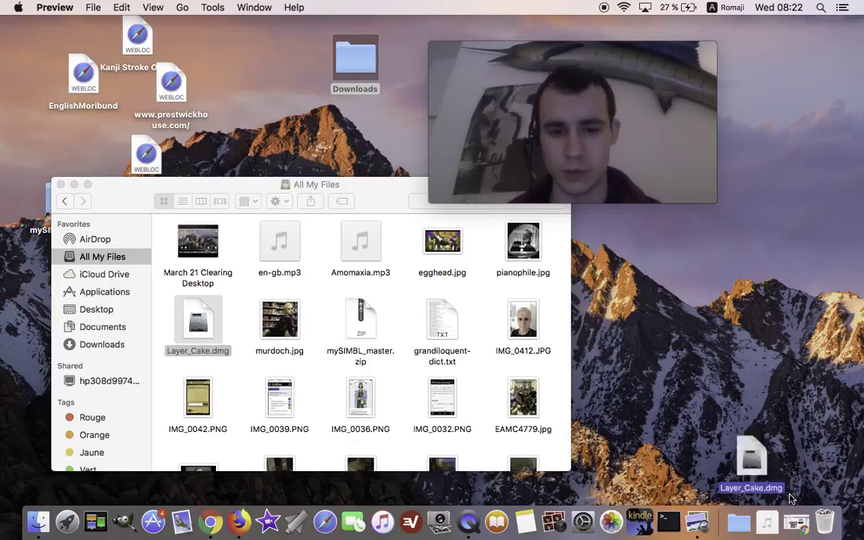
# Step: Look over egghead.jpg in Preview, then drag it to the Trash
pyautogui.doubleClick(441, 242)
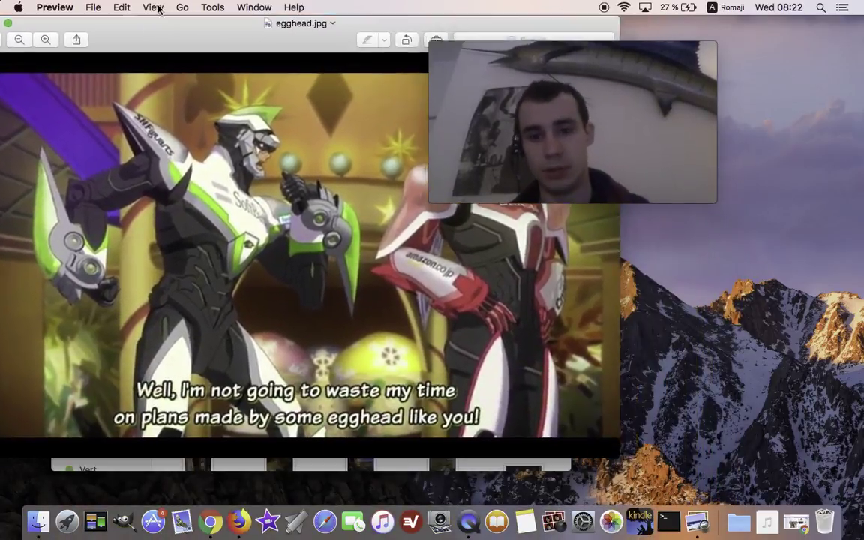
pyautogui.moveTo(182, 30); pyautogui.dragTo(224, 28)
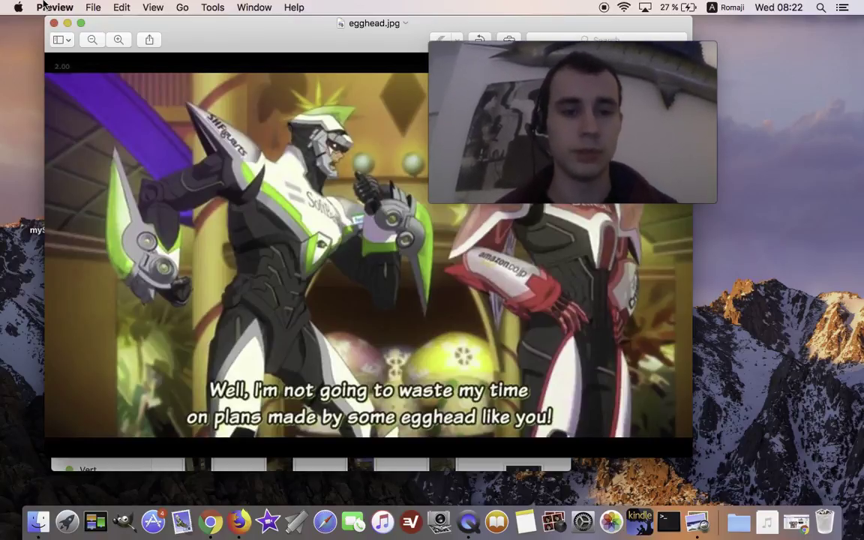
pyautogui.click(54, 7)
pyautogui.click(172, 28)
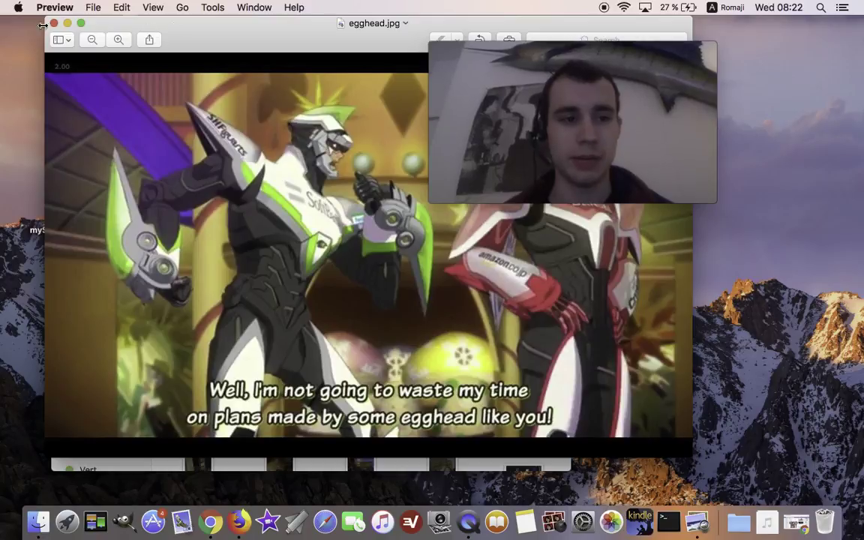
pyautogui.click(53, 24)
pyautogui.moveTo(198, 241); pyautogui.dragTo(851, 528)
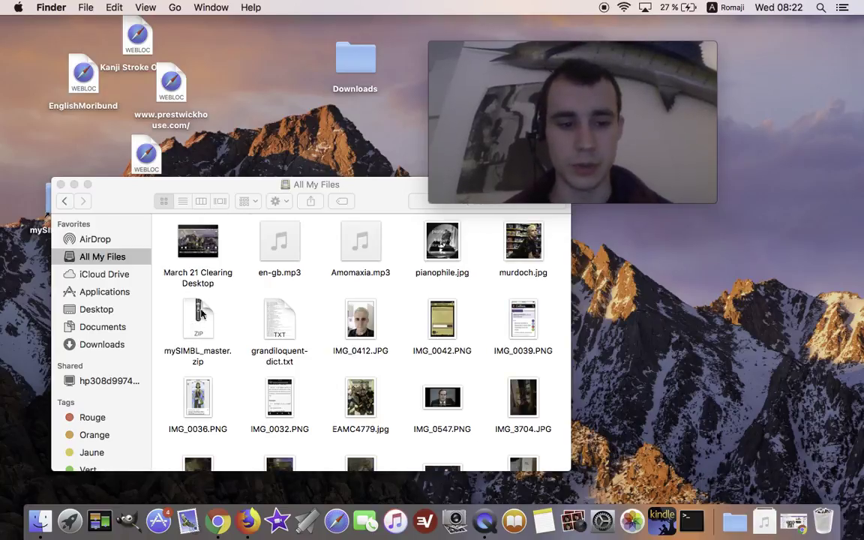
# Step: Preview IMG_0412.JPG and move it to the Trash
pyautogui.doubleClick(360, 319)
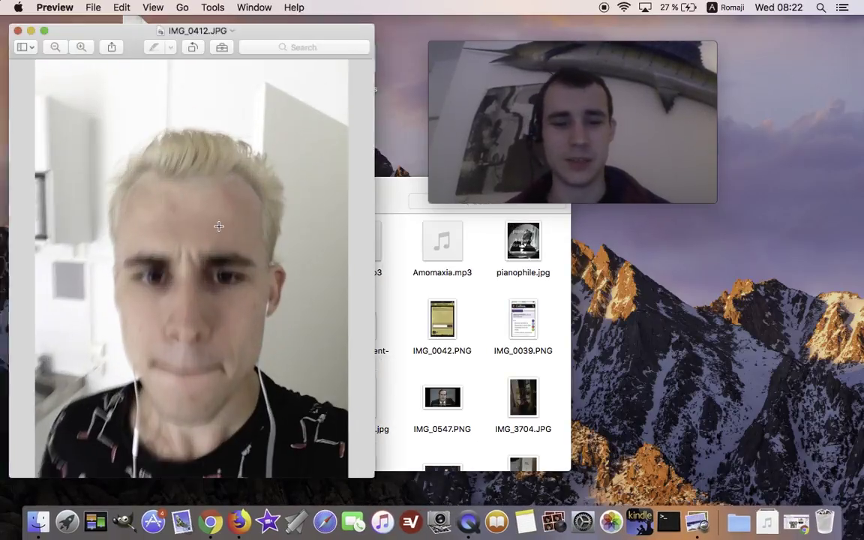
pyautogui.moveTo(103, 32)
pyautogui.mouseDown()
pyautogui.moveTo(471, 6)
pyautogui.moveTo(1, 86)
pyautogui.moveTo(264, 66)
pyautogui.mouseUp()
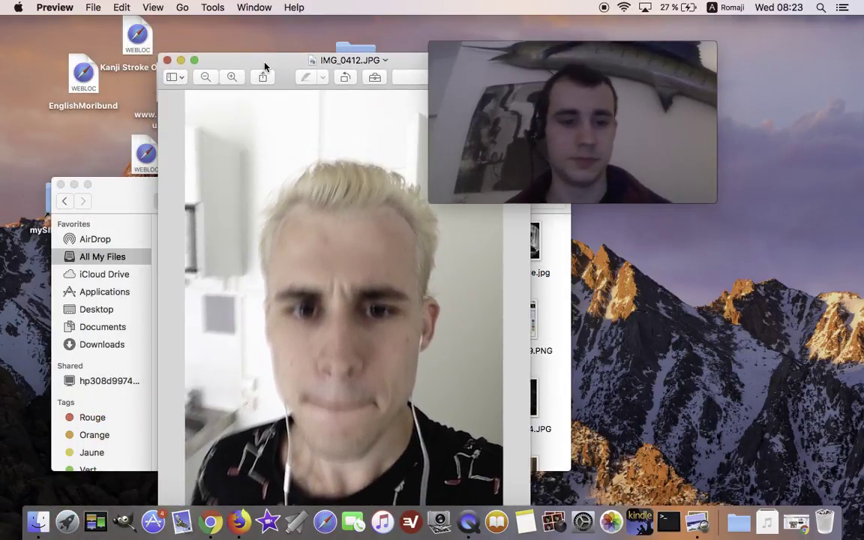
pyautogui.click(167, 60)
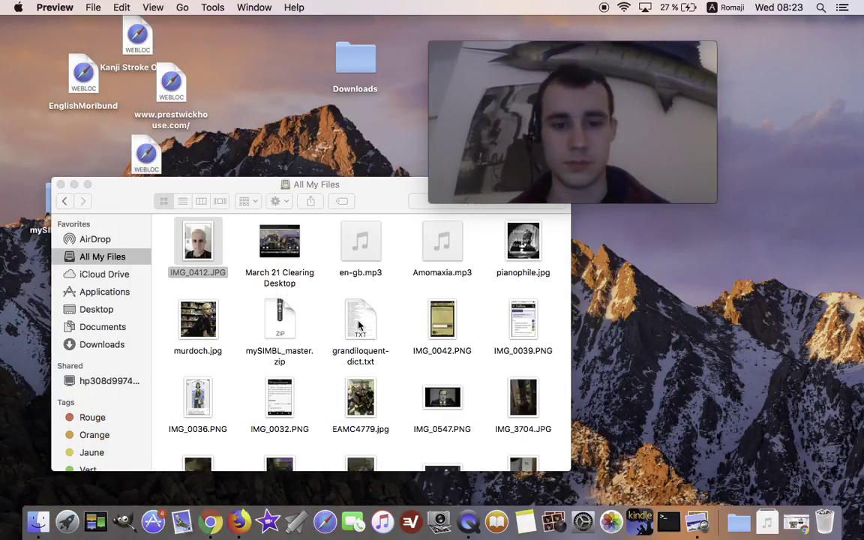
pyautogui.moveTo(196, 235); pyautogui.dragTo(824, 521)
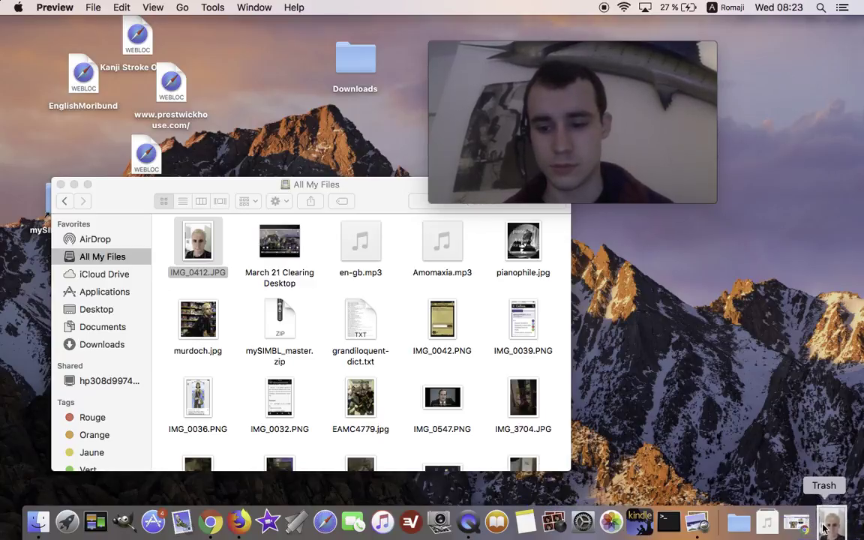
# Step: Preview murdoch.jpg and pianophile.jpg, trashing each afterwards
pyautogui.doubleClick(523, 240)
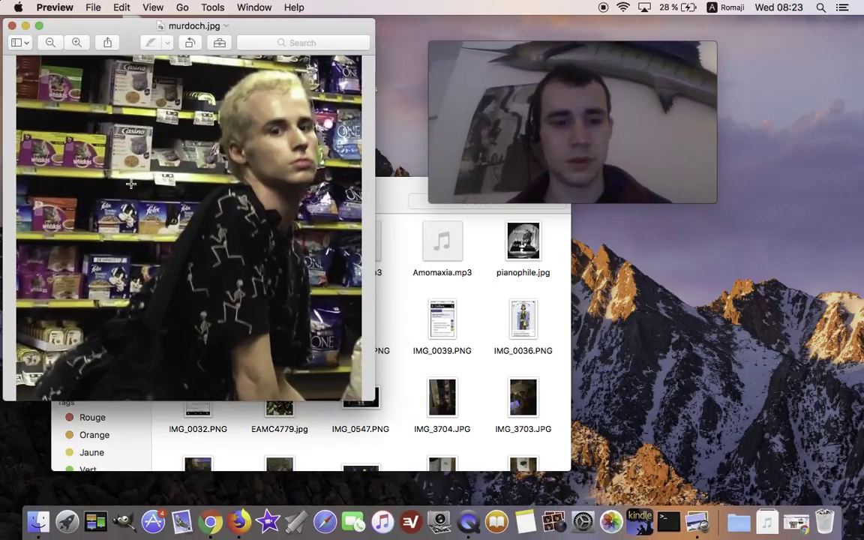
pyautogui.click(12, 27)
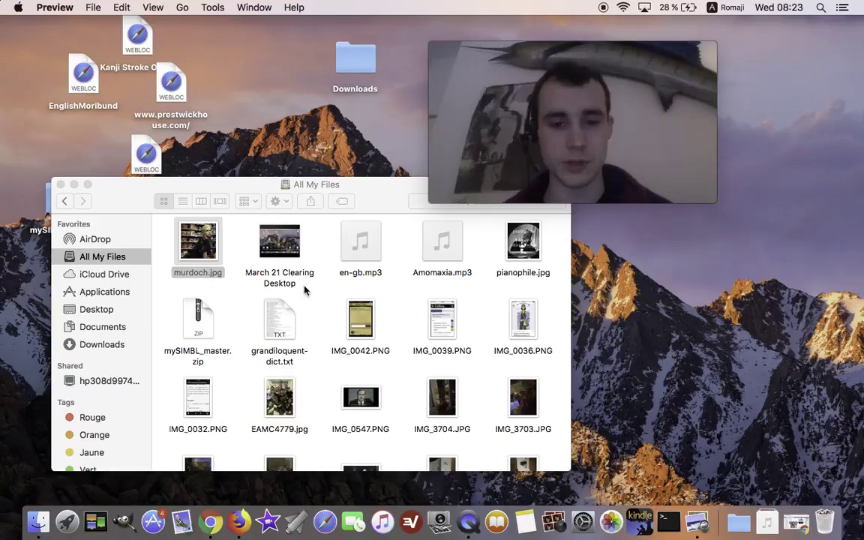
pyautogui.moveTo(196, 250); pyautogui.dragTo(825, 521)
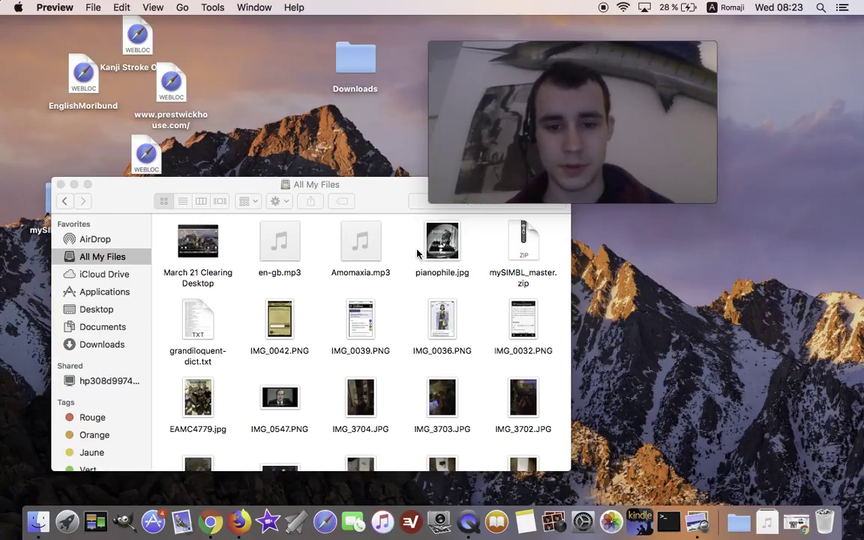
pyautogui.doubleClick(442, 244)
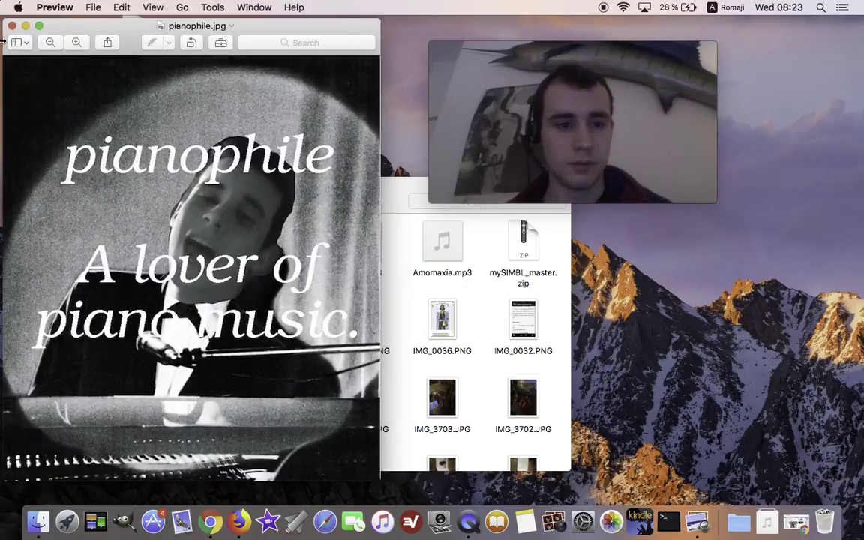
pyautogui.click(12, 26)
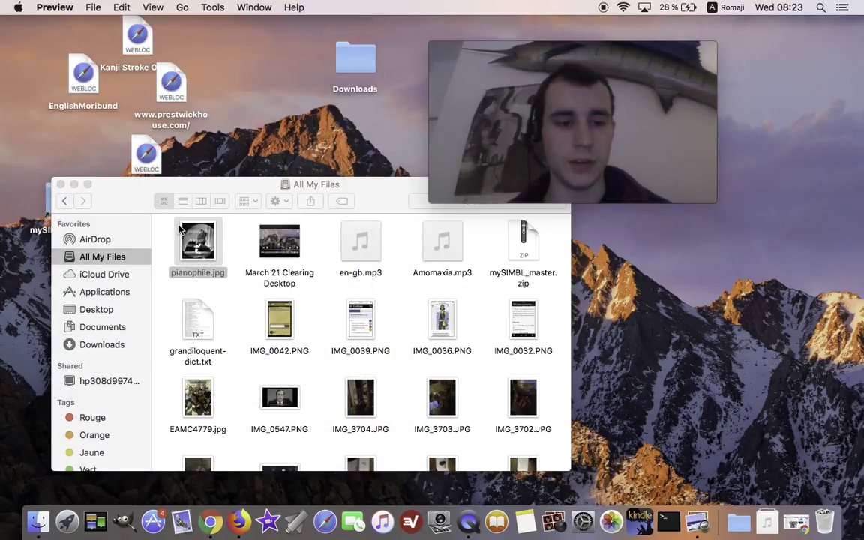
pyautogui.moveTo(181, 229); pyautogui.dragTo(824, 521)
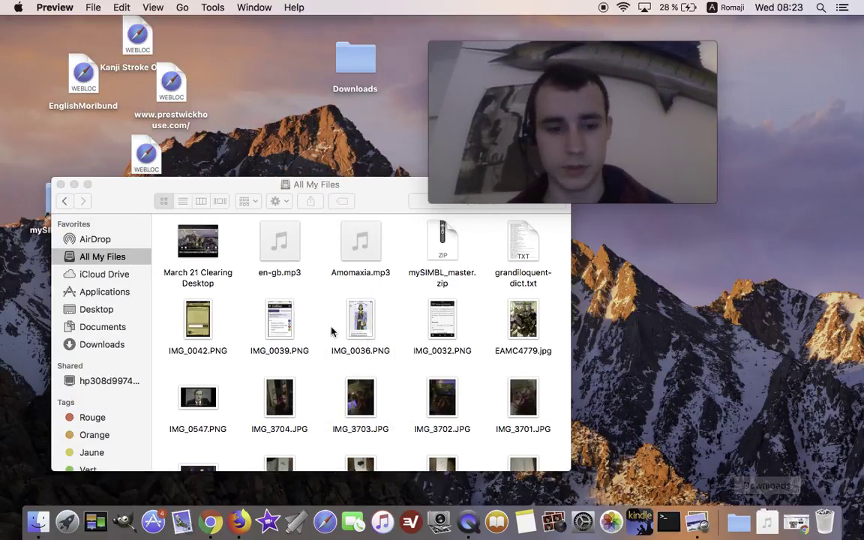
# Step: Trash en-gb.mp3, Amomaxia.mp3 and mySIMBL_master.zip from All My Files
pyautogui.click(279, 241)
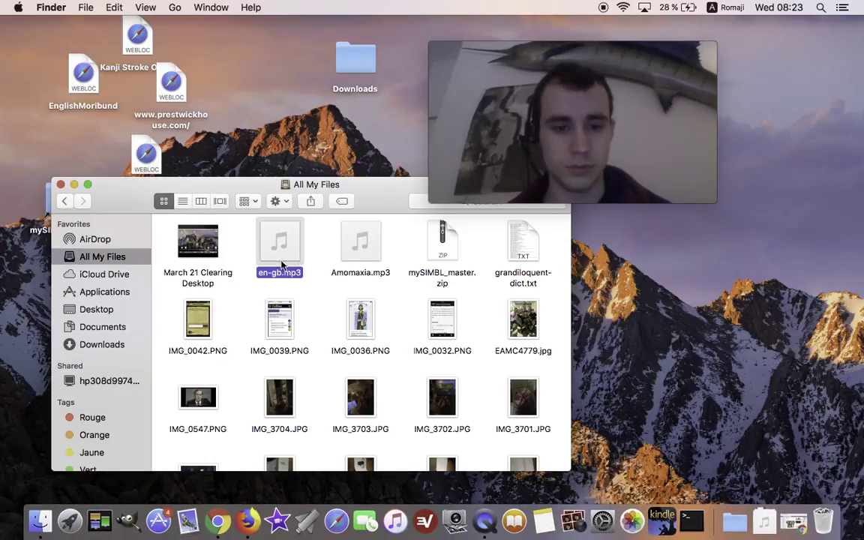
pyautogui.moveTo(268, 257); pyautogui.dragTo(696, 419)
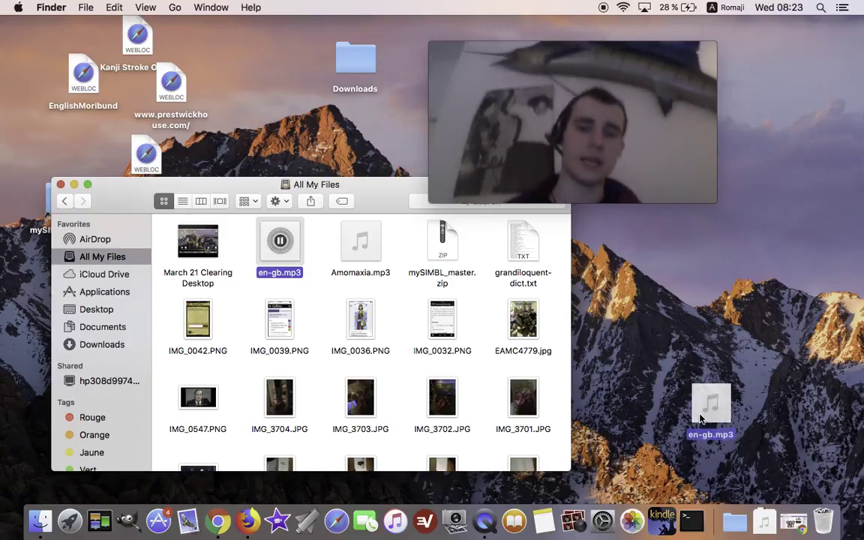
pyautogui.moveTo(697, 418)
pyautogui.mouseDown()
pyautogui.moveTo(817, 531)
pyautogui.moveTo(822, 521)
pyautogui.mouseUp()
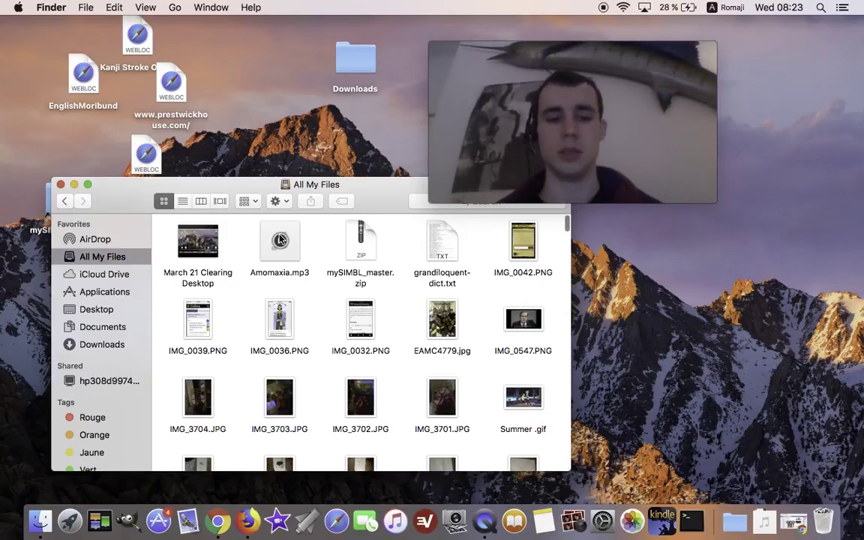
pyautogui.click(279, 240)
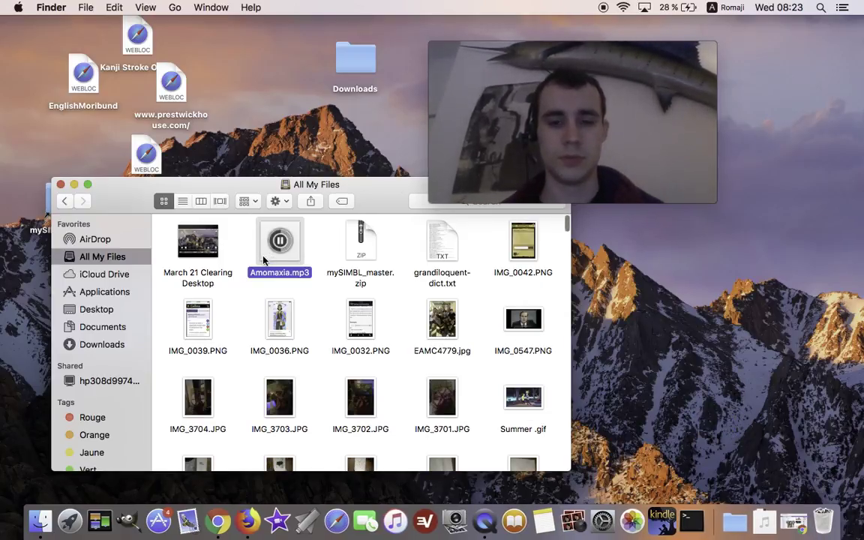
pyautogui.moveTo(263, 259); pyautogui.dragTo(821, 521)
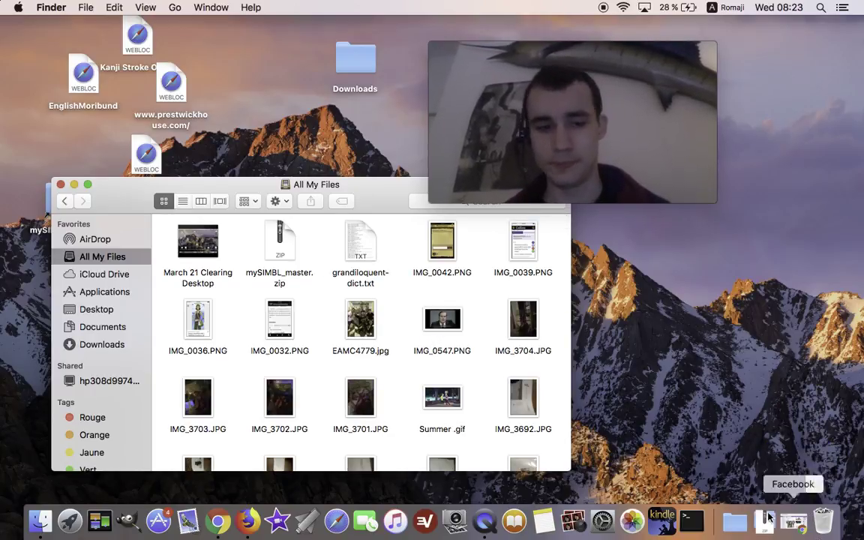
pyautogui.moveTo(268, 282); pyautogui.dragTo(823, 520)
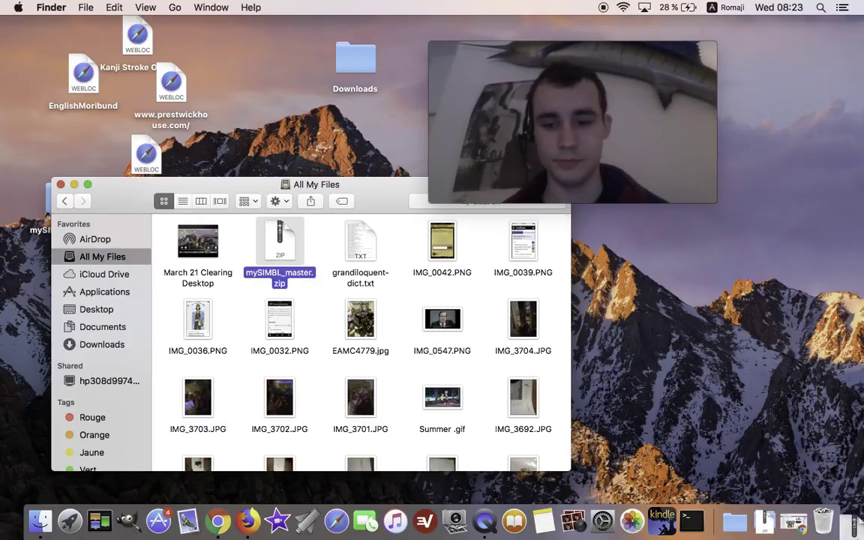
# Step: View IMG_0042.PNG in Preview, close it with Cmd-W, and trash it
pyautogui.doubleClick(364, 242)
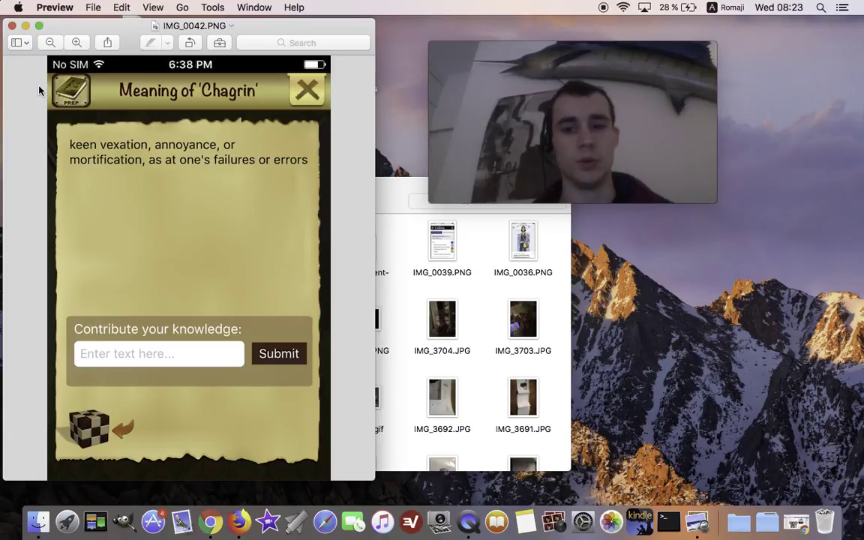
pyautogui.press('cmd+w')
pyautogui.moveTo(198, 241)
pyautogui.mouseDown()
pyautogui.moveTo(855, 520)
pyautogui.moveTo(826, 522)
pyautogui.mouseUp()
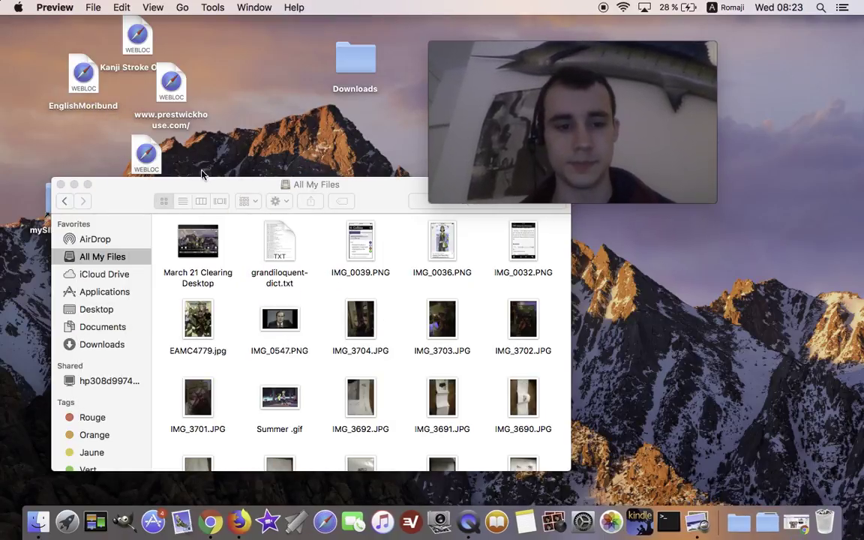
# Step: View EAMC4779.jpg twice in Preview, then move it to the Trash
pyautogui.doubleClick(200, 333)
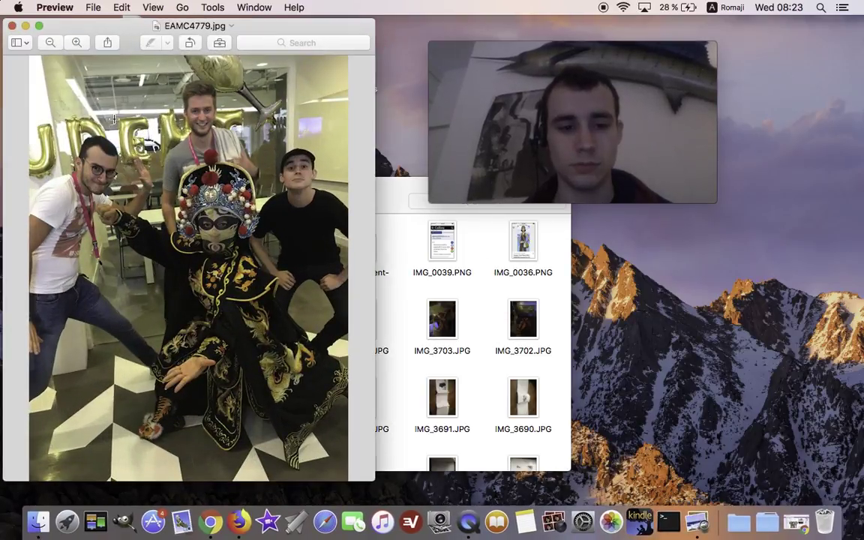
pyautogui.click(11, 26)
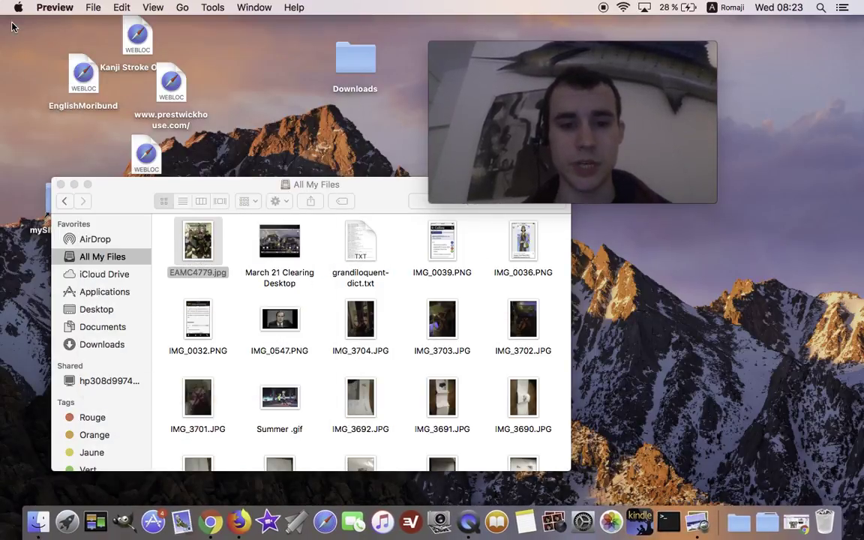
pyautogui.doubleClick(186, 230)
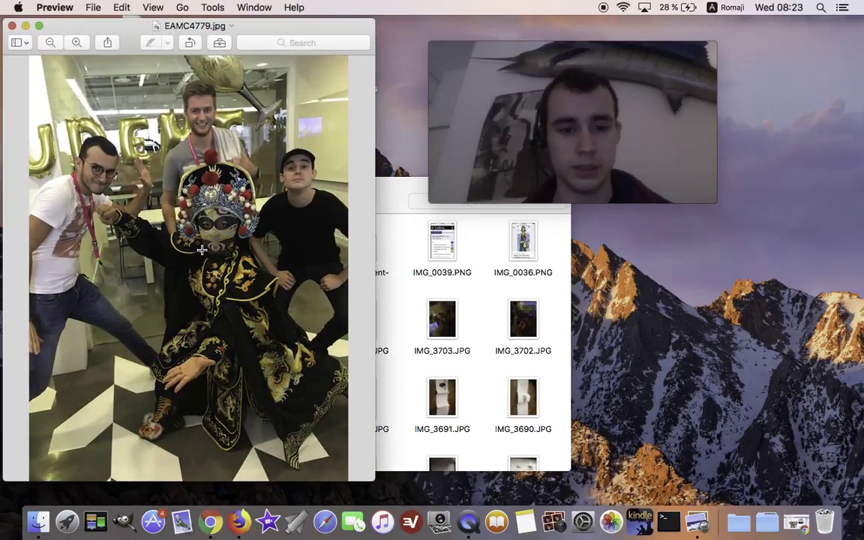
pyautogui.click(11, 26)
pyautogui.moveTo(197, 240); pyautogui.dragTo(244, 80)
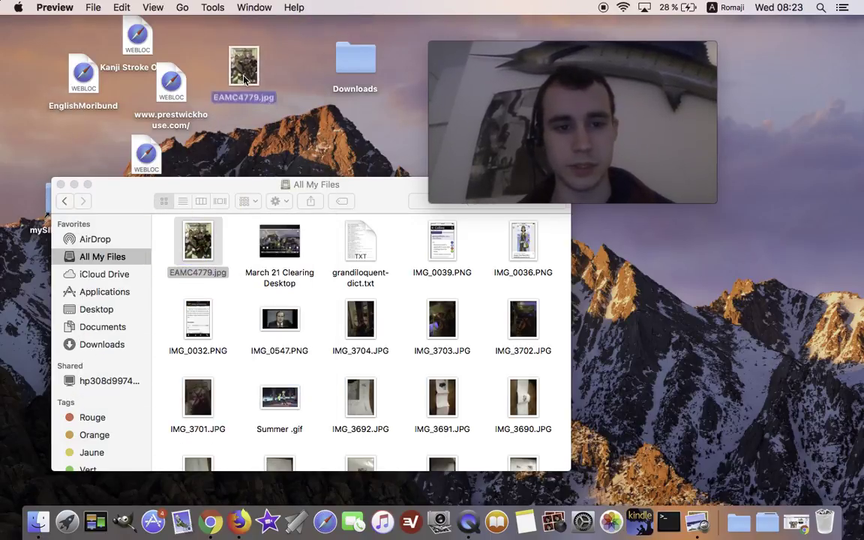
pyautogui.moveTo(211, 262); pyautogui.dragTo(825, 521)
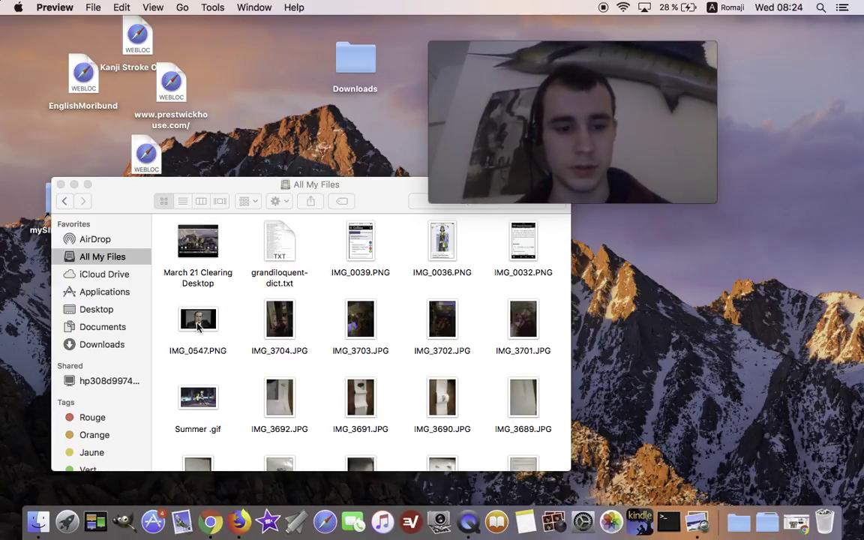
# Step: Preview IMG_0547.PNG and IMG_0039.PNG, trashing each one afterwards
pyautogui.doubleClick(199, 321)
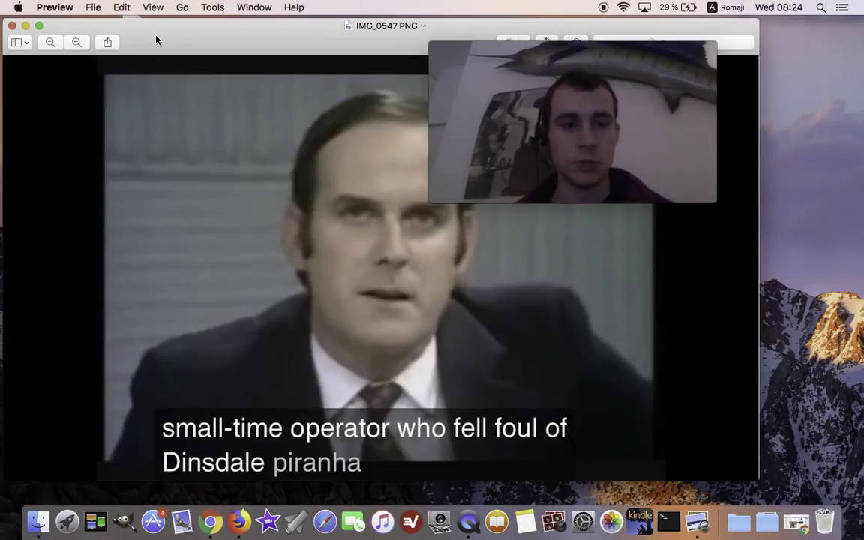
pyautogui.moveTo(156, 39); pyautogui.dragTo(34, 84)
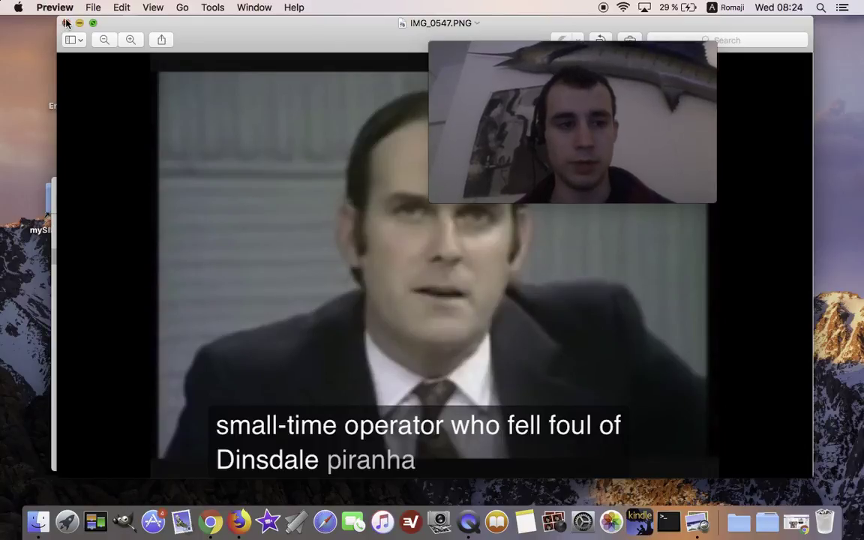
pyautogui.click(65, 23)
pyautogui.moveTo(196, 235); pyautogui.dragTo(826, 532)
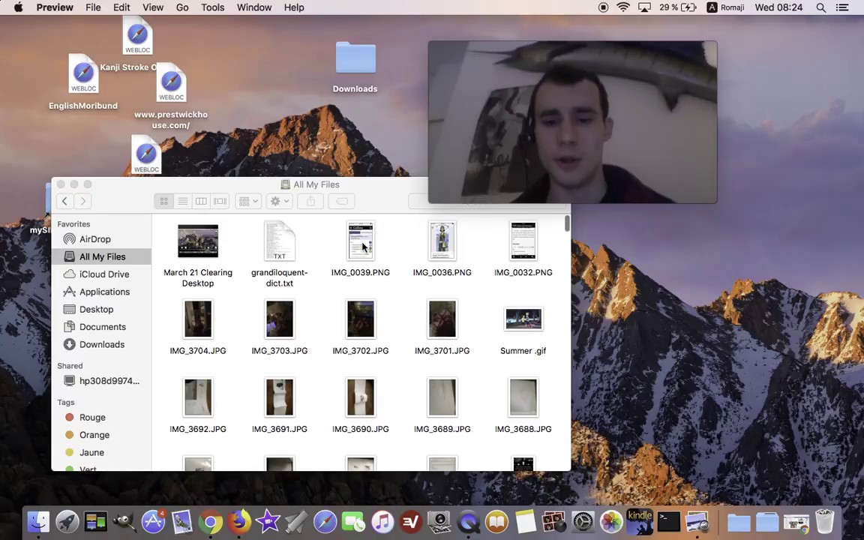
pyautogui.click(361, 246)
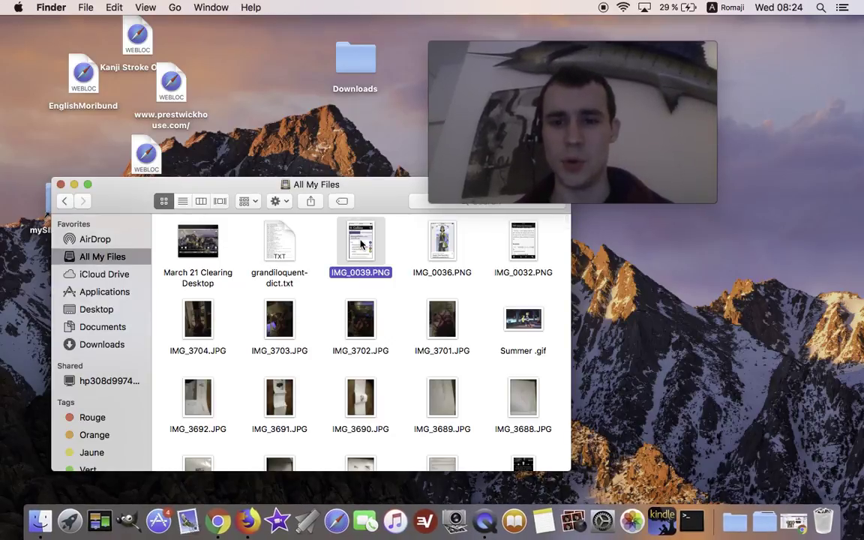
pyautogui.doubleClick(358, 246)
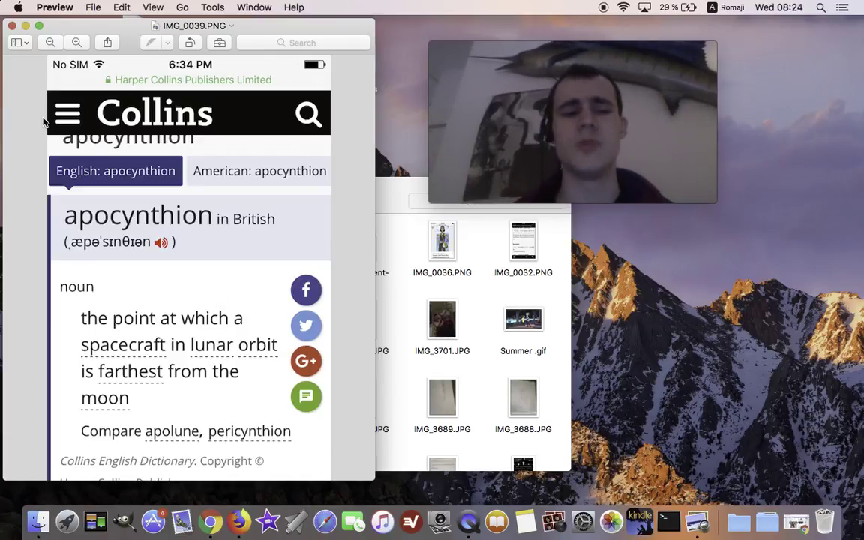
pyautogui.click(12, 25)
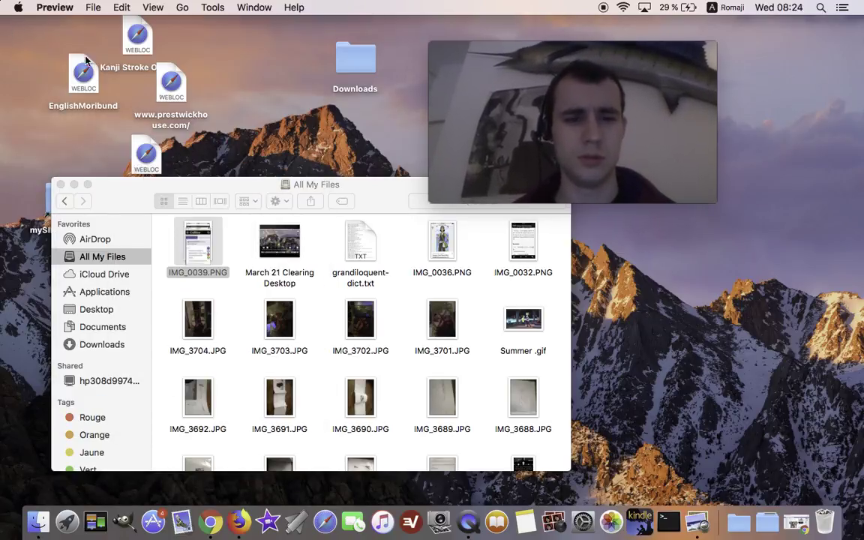
pyautogui.moveTo(199, 244); pyautogui.dragTo(824, 521)
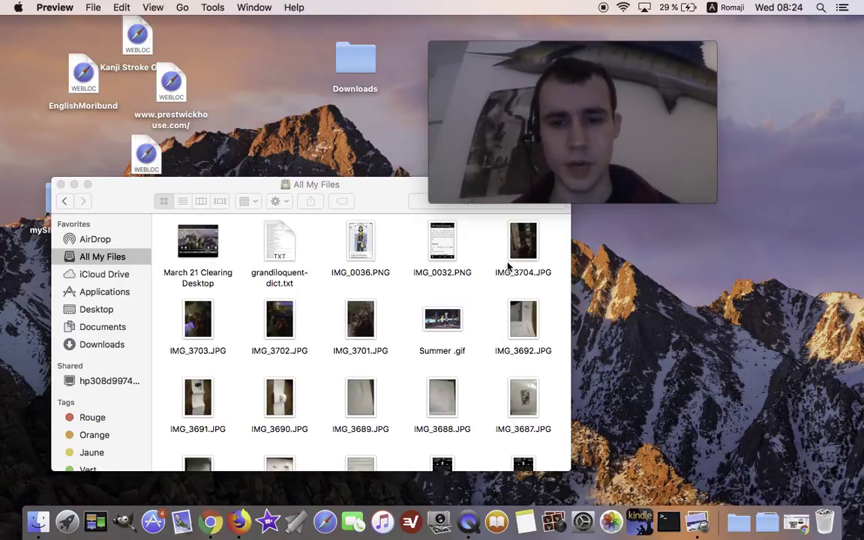
# Step: Preview IMG_3704.JPG and IMG_3702.JPG, trashing each one afterwards
pyautogui.doubleClick(514, 252)
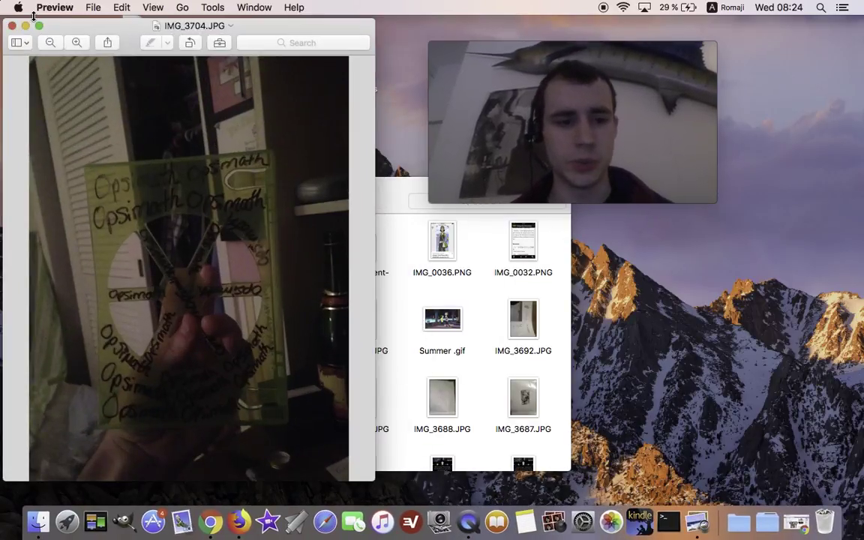
pyautogui.click(12, 26)
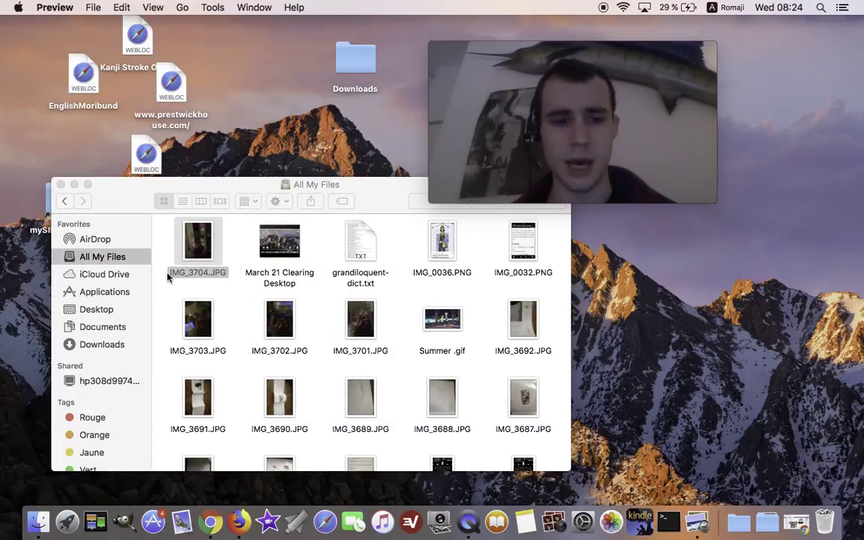
pyautogui.moveTo(185, 250); pyautogui.dragTo(825, 523)
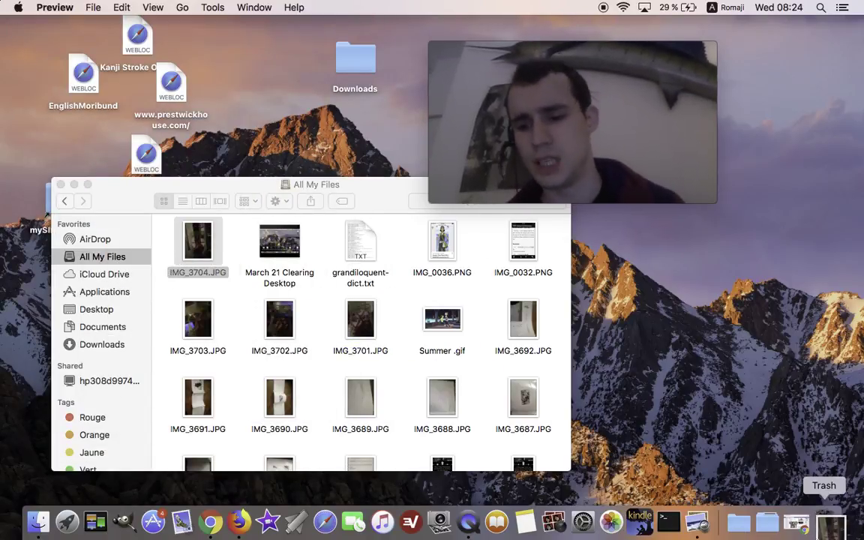
pyautogui.doubleClick(194, 335)
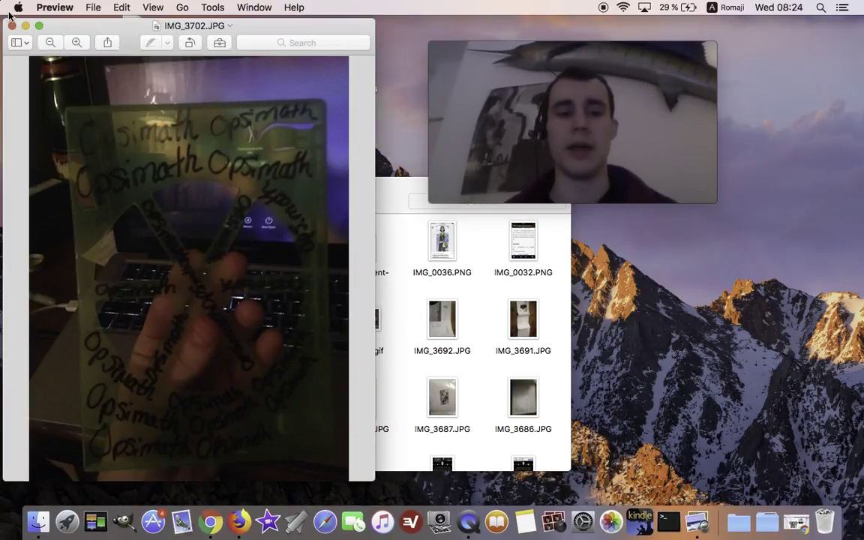
pyautogui.click(11, 26)
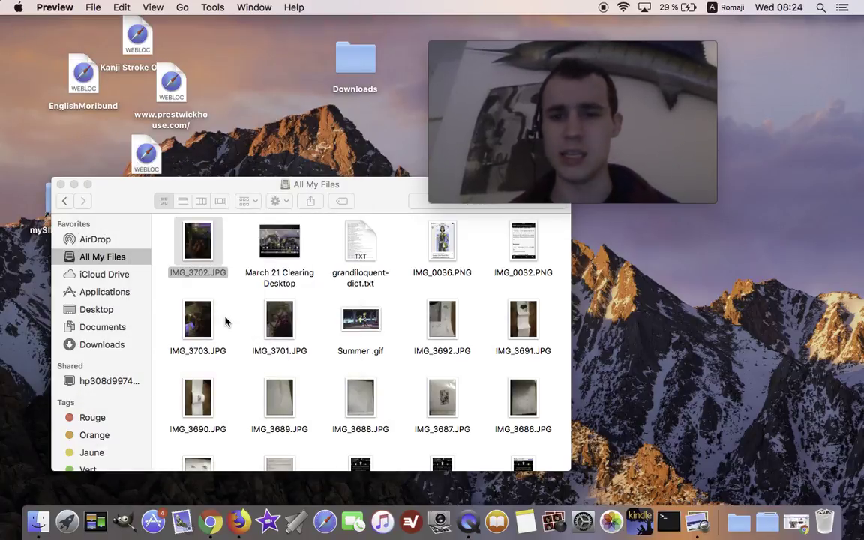
pyautogui.moveTo(202, 258); pyautogui.dragTo(828, 517)
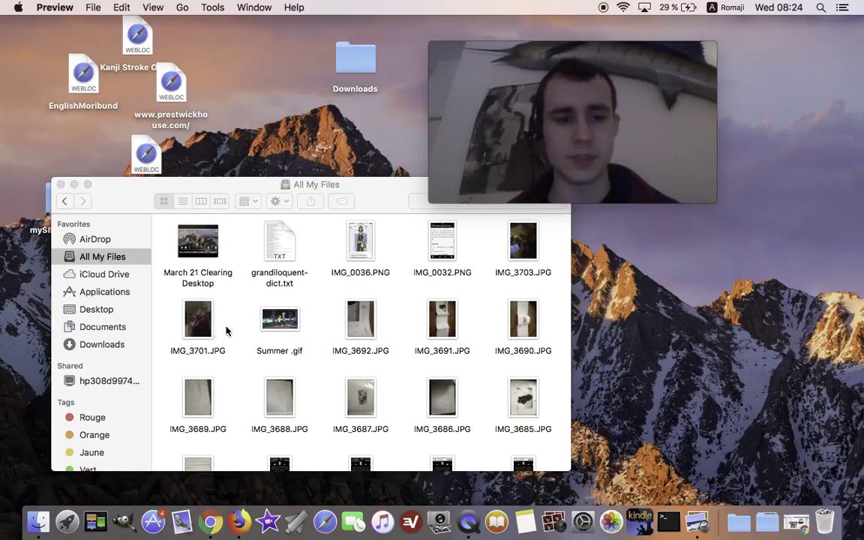
# Step: Open Summer .gif in Preview and step with Down arrow to around frame 107
pyautogui.doubleClick(291, 322)
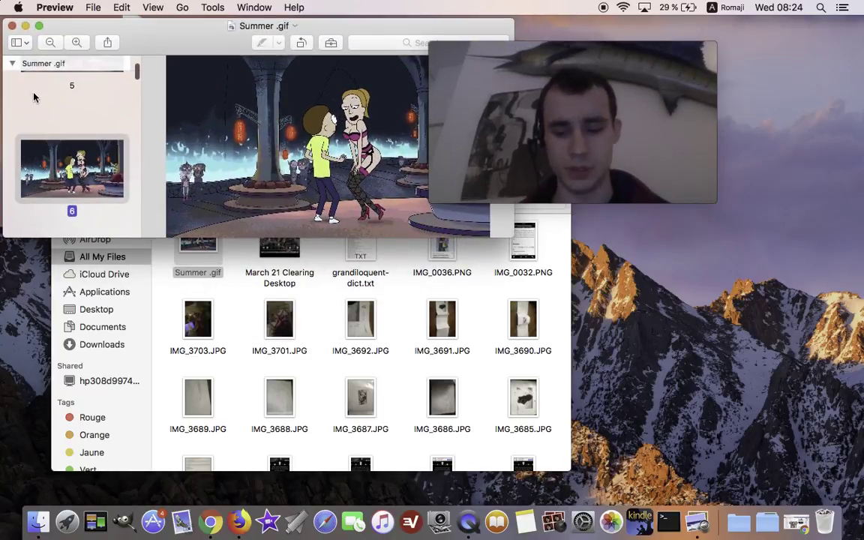
pyautogui.press('Down')
pyautogui.press('Down')
pyautogui.press('Down')
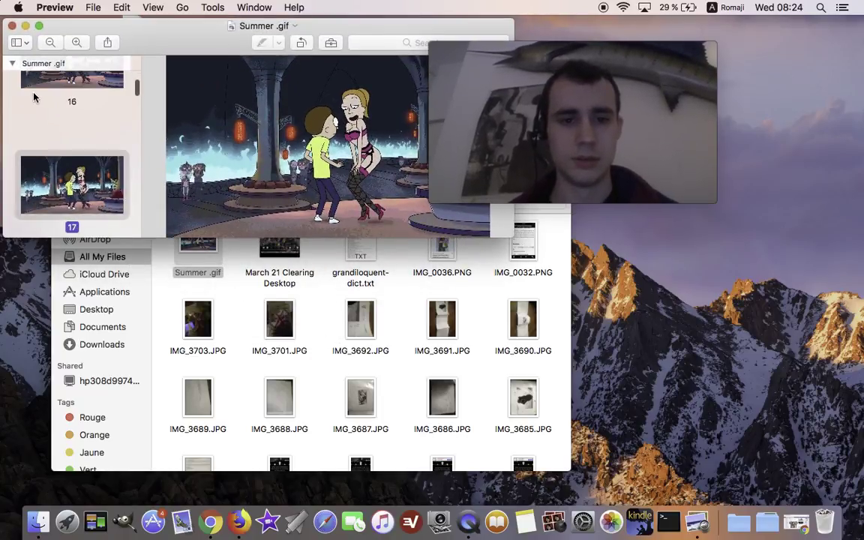
pyautogui.scroll(-10, 33, 96)
pyautogui.press('Down')
pyautogui.press('Down')
pyautogui.press('Down')
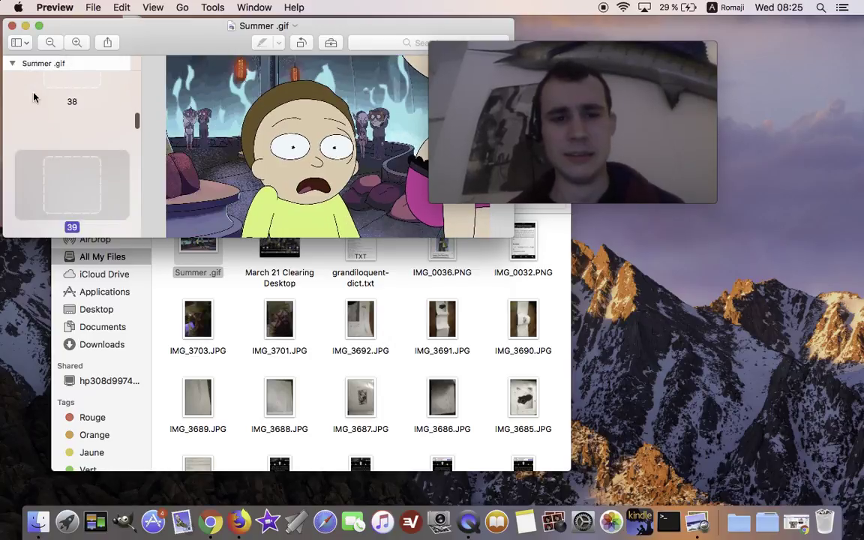
pyautogui.press('Down')
pyautogui.press('Down')
pyautogui.press('Down')
pyautogui.press('Down')
pyautogui.press('Down')
pyautogui.press('Down')
pyautogui.press('Down')
pyautogui.press('Down')
pyautogui.press('Down')
pyautogui.press('Down')
pyautogui.press('Down')
pyautogui.press('Down')
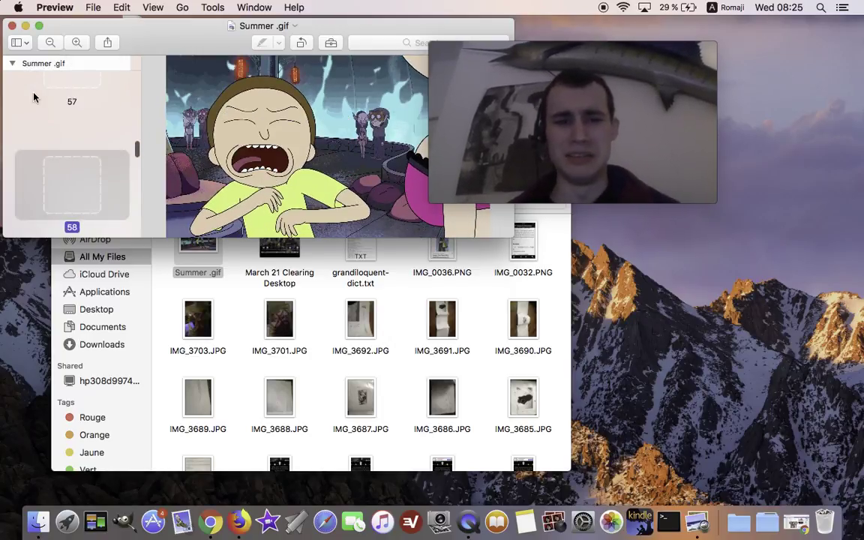
pyautogui.press('Down')
pyautogui.press('Down')
pyautogui.press('Down')
pyautogui.press('Down')
pyautogui.press('Down')
pyautogui.press('Down')
pyautogui.press('Down')
pyautogui.press('Down')
pyautogui.press('Down')
pyautogui.press('Down')
pyautogui.press('Down')
pyautogui.press('Down')
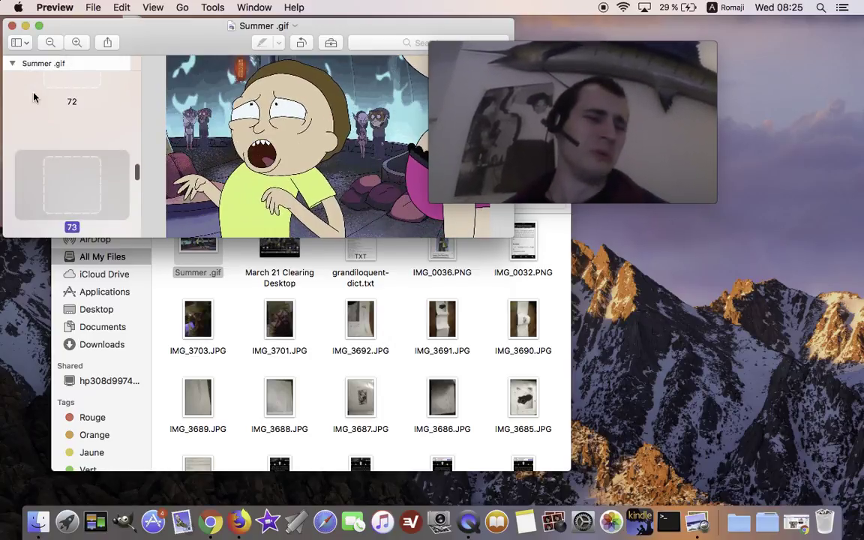
pyautogui.press('Down')
pyautogui.press('Down')
pyautogui.press('Down')
pyautogui.press('Down')
pyautogui.press('Down')
pyautogui.press('Down')
pyautogui.press('Down')
pyautogui.press('Down')
pyautogui.press('Down')
pyautogui.press('Down')
pyautogui.press('Down')
pyautogui.press('Down')
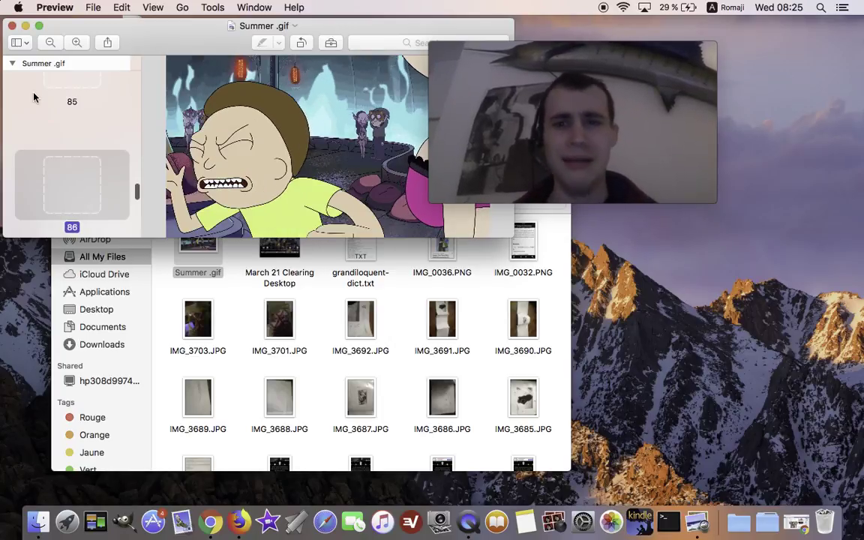
pyautogui.press('Down')
pyautogui.press('Down')
pyautogui.press('Down')
pyautogui.press('Down')
pyautogui.press('Down')
pyautogui.press('Down')
pyautogui.press('Down')
pyautogui.press('Down')
pyautogui.press('Down')
pyautogui.press('Down')
pyautogui.press('Down')
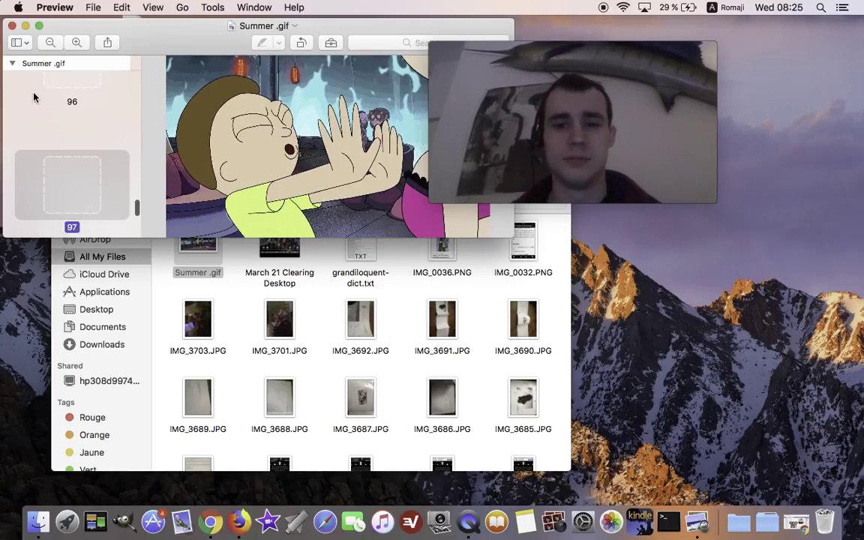
pyautogui.press('Down')
pyautogui.press('Down')
pyautogui.press('Down')
pyautogui.press('Down')
pyautogui.press('Down')
pyautogui.press('Down')
pyautogui.press('Down')
pyautogui.press('Down')
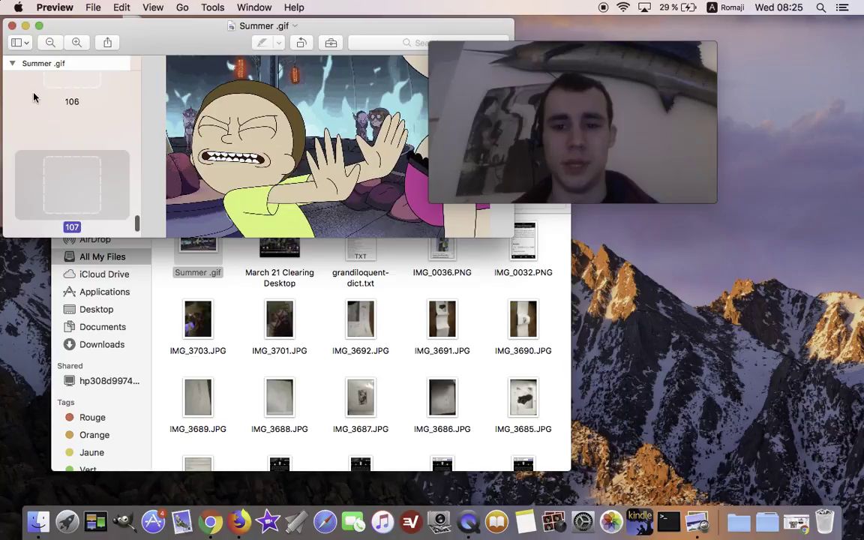
pyautogui.press('Down')
pyautogui.press('Down')
pyautogui.press('Down')
pyautogui.press('Down')
pyautogui.press('Down')
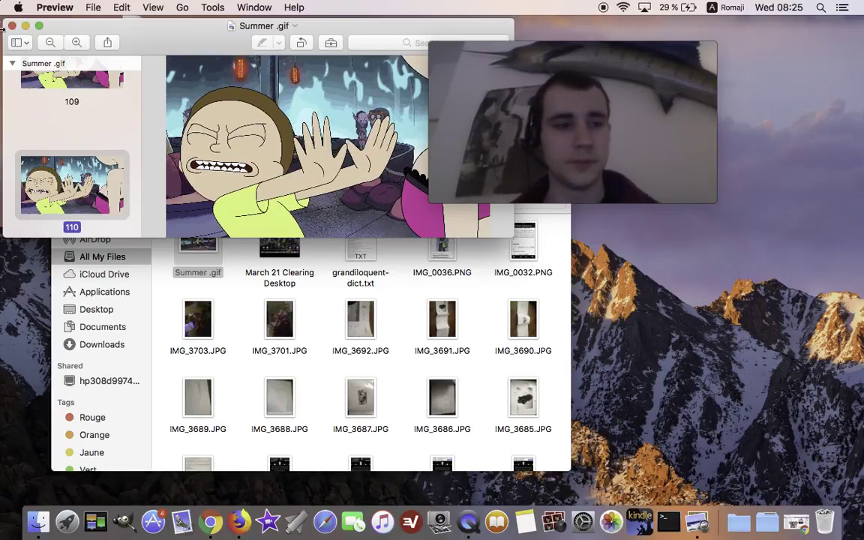
# Step: Trash Summer .gif, then preview and trash IMG_0036.PNG
pyautogui.click(12, 27)
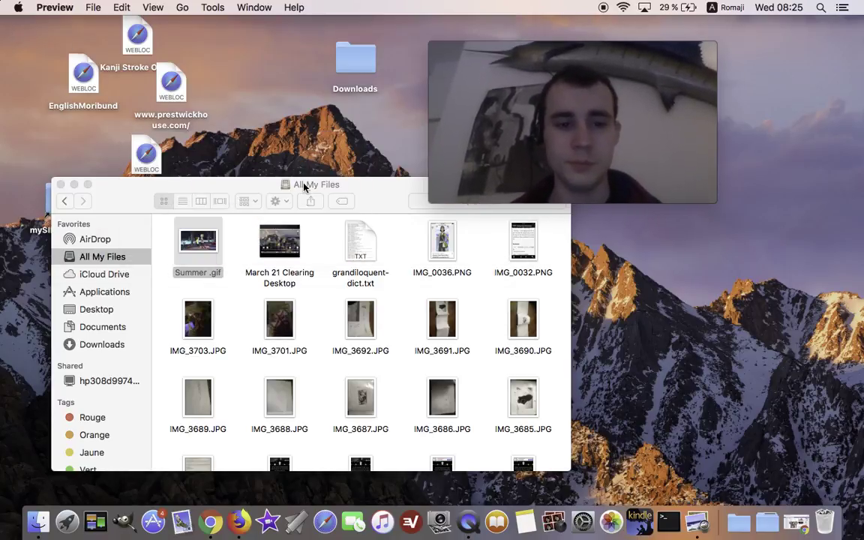
pyautogui.moveTo(213, 251); pyautogui.dragTo(834, 533)
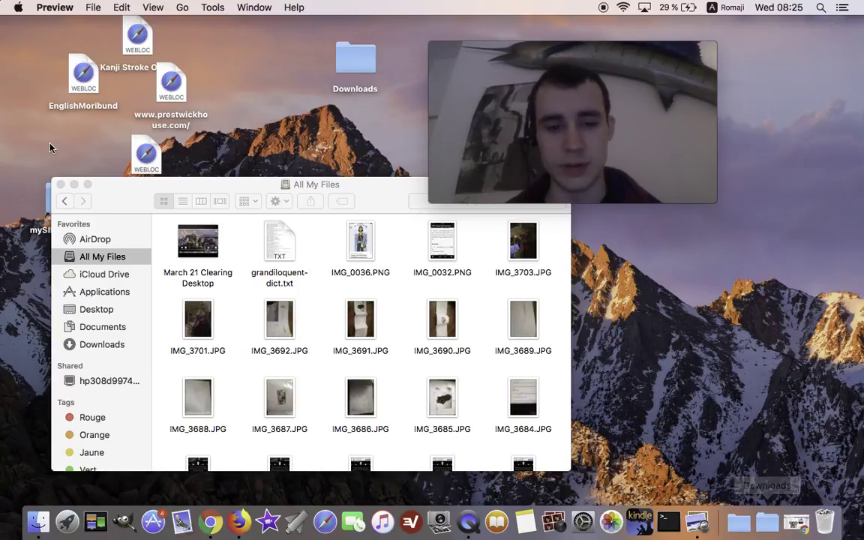
pyautogui.doubleClick(359, 241)
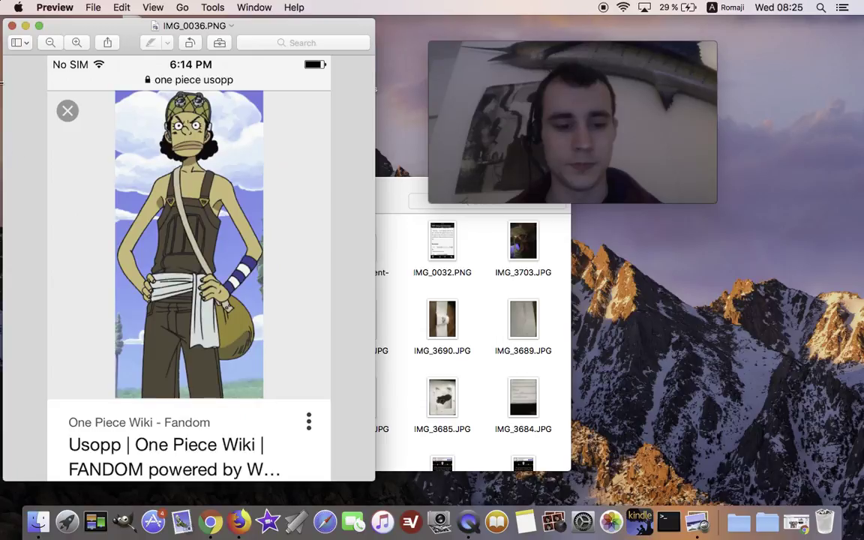
pyautogui.click(11, 25)
pyautogui.moveTo(201, 246); pyautogui.dragTo(826, 524)
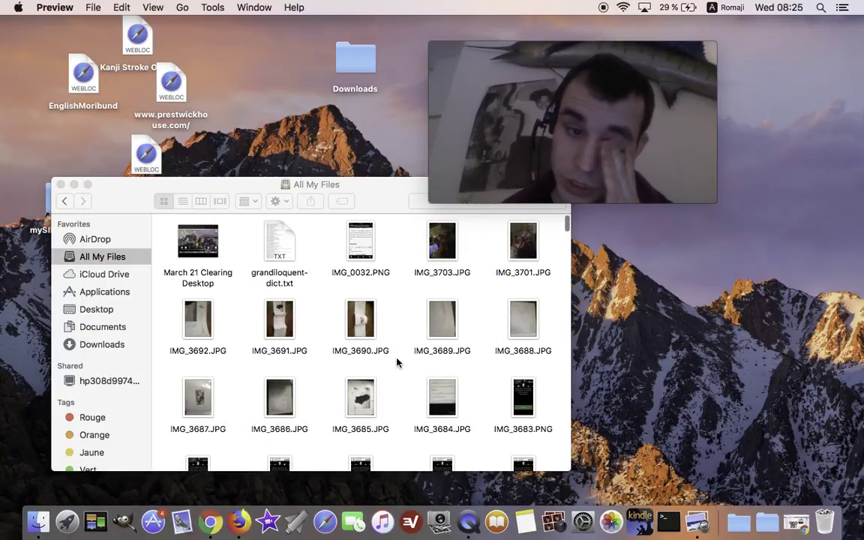
# Step: Preview IMG_0032.PNG and IMG_3703.JPG, trashing each one afterwards
pyautogui.doubleClick(361, 276)
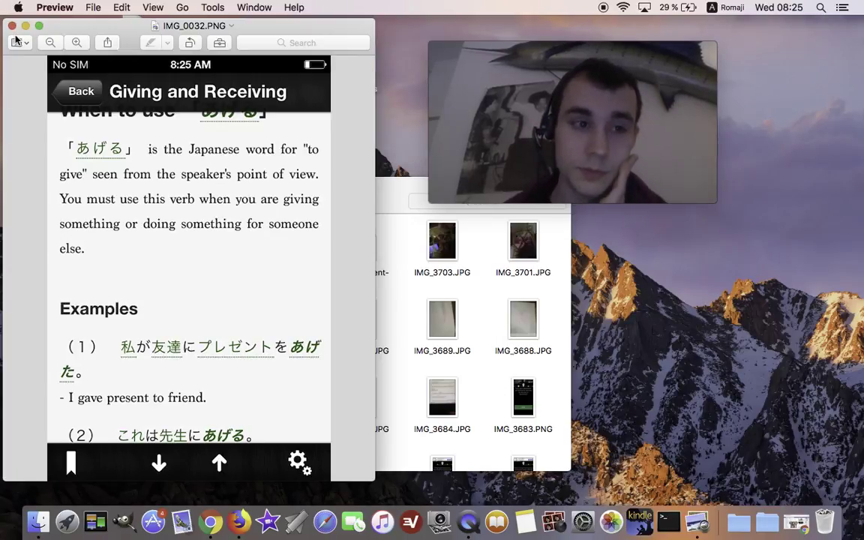
pyautogui.click(12, 26)
pyautogui.moveTo(184, 261); pyautogui.dragTo(824, 521)
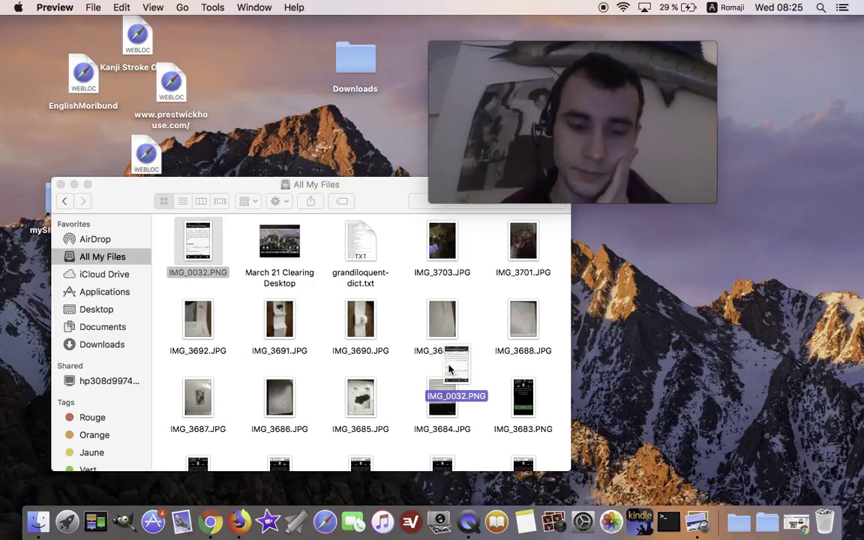
pyautogui.doubleClick(361, 242)
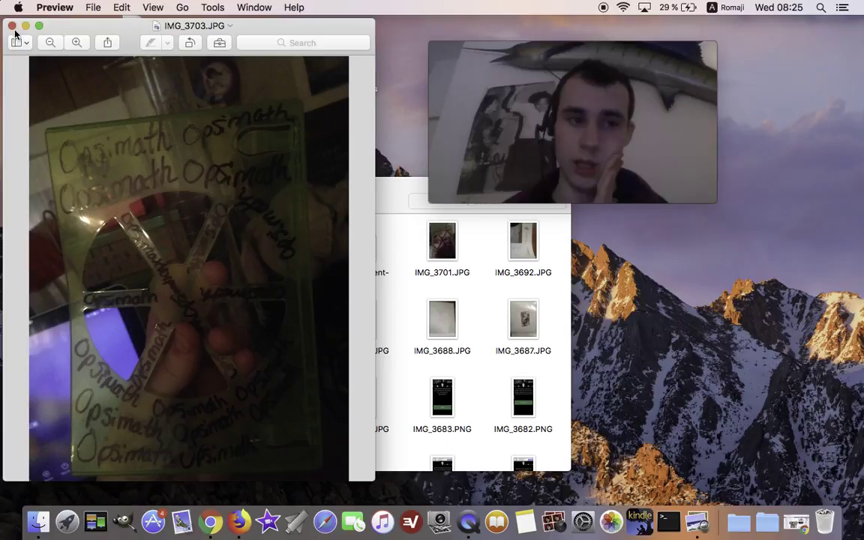
pyautogui.click(12, 27)
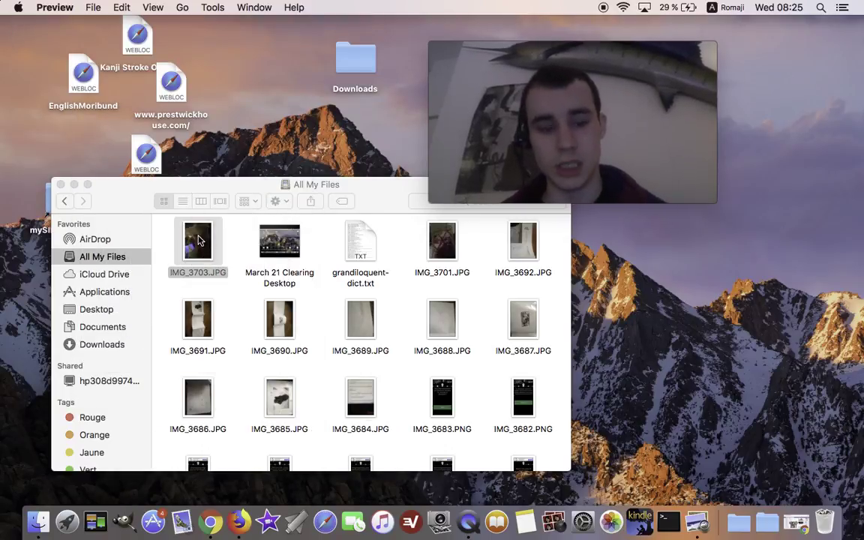
pyautogui.moveTo(198, 240); pyautogui.dragTo(824, 522)
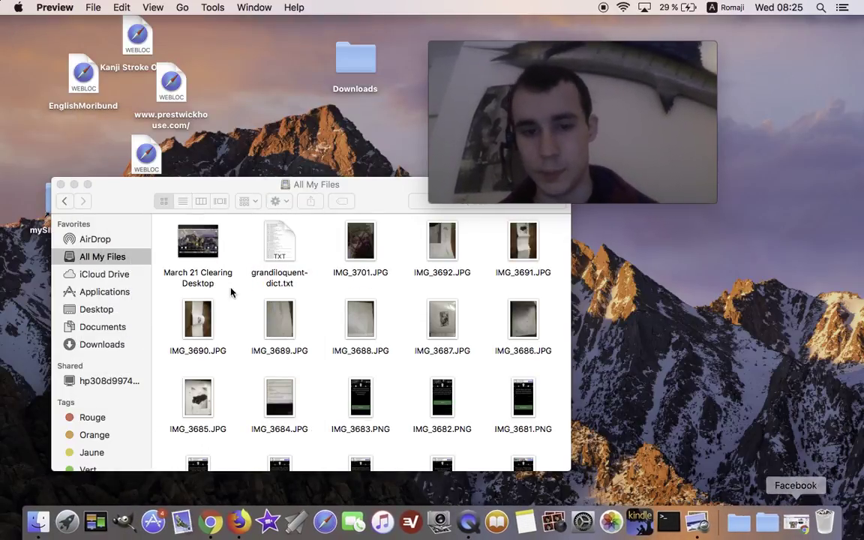
# Step: Preview and trash IMG_3701.JPG, then open IMG_3692.JPG in Preview
pyautogui.doubleClick(353, 241)
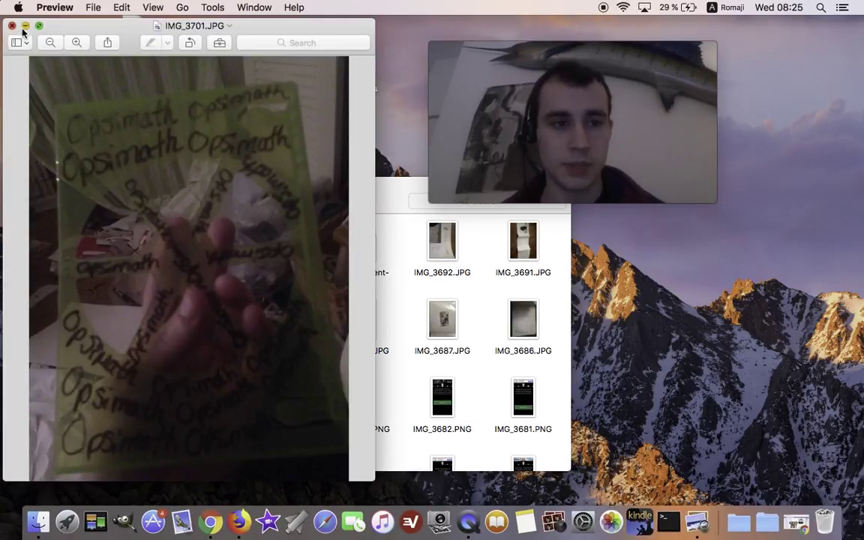
pyautogui.click(24, 27)
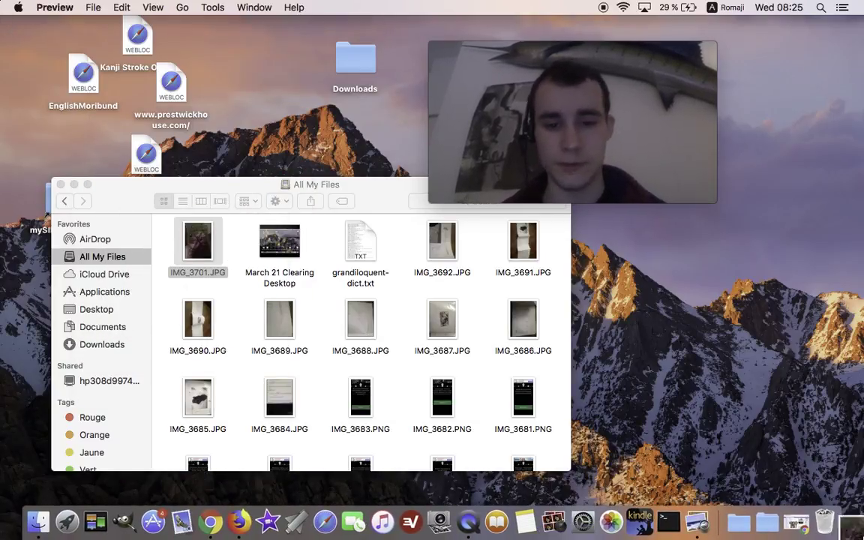
pyautogui.moveTo(197, 234); pyautogui.dragTo(825, 521)
pyautogui.doubleClick(345, 245)
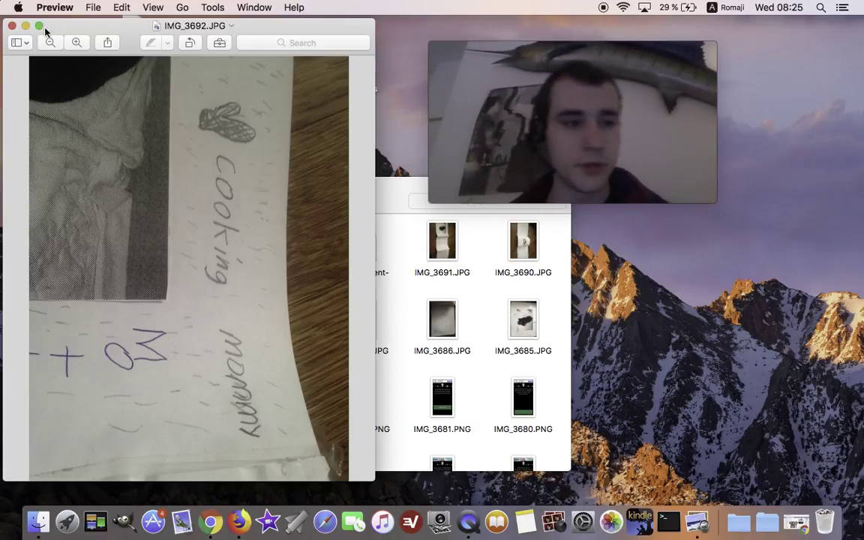
# Step: Trash IMG_3692.JPG, then preview and trash IMG_3691.JPG
pyautogui.click(12, 26)
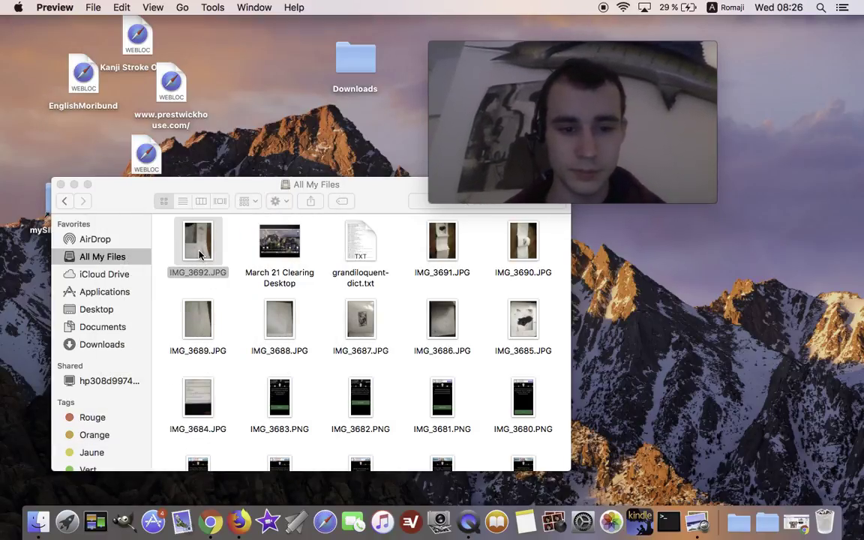
pyautogui.moveTo(199, 255); pyautogui.dragTo(825, 521)
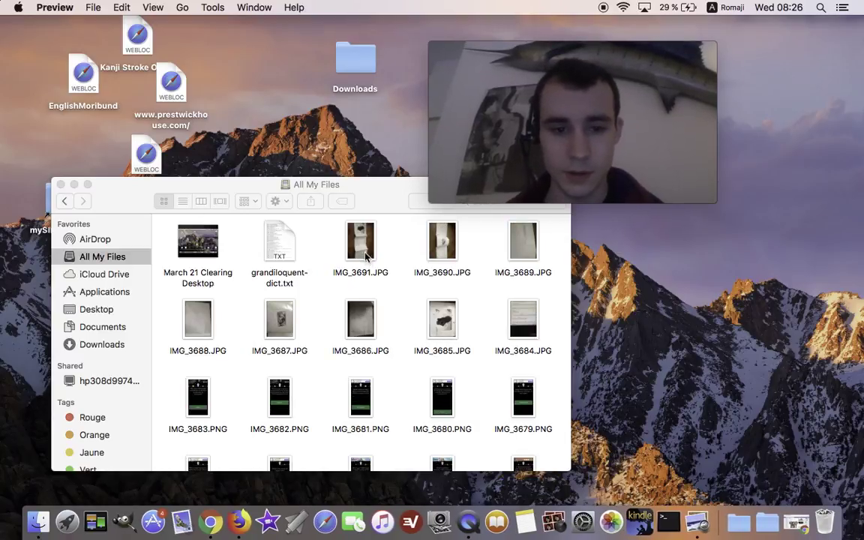
pyautogui.doubleClick(365, 257)
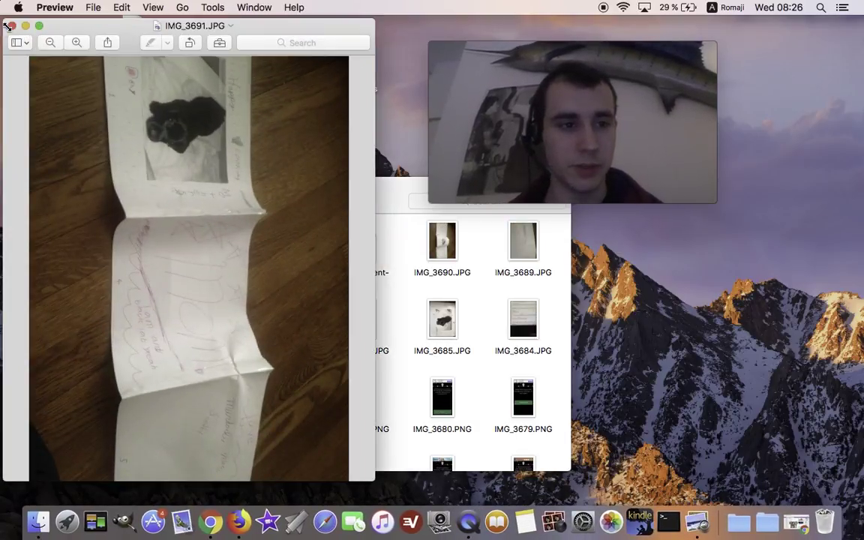
pyautogui.click(12, 26)
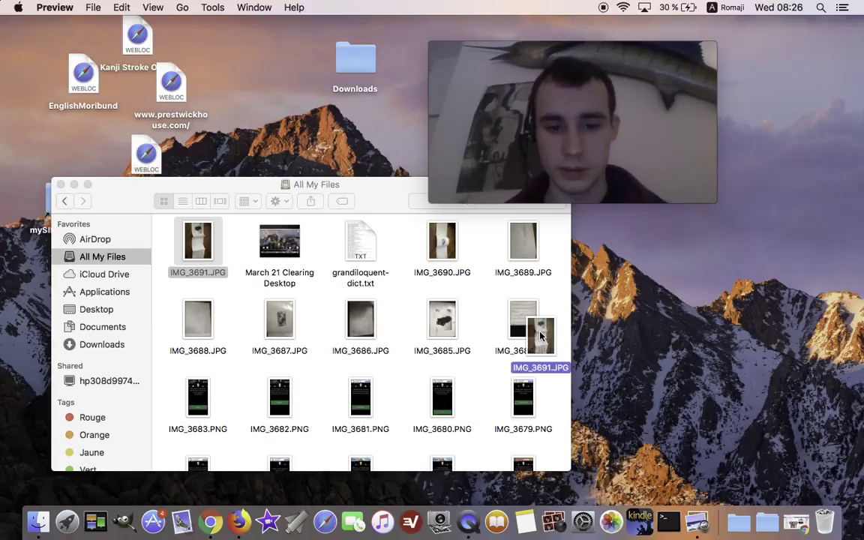
pyautogui.moveTo(197, 249); pyautogui.dragTo(824, 521)
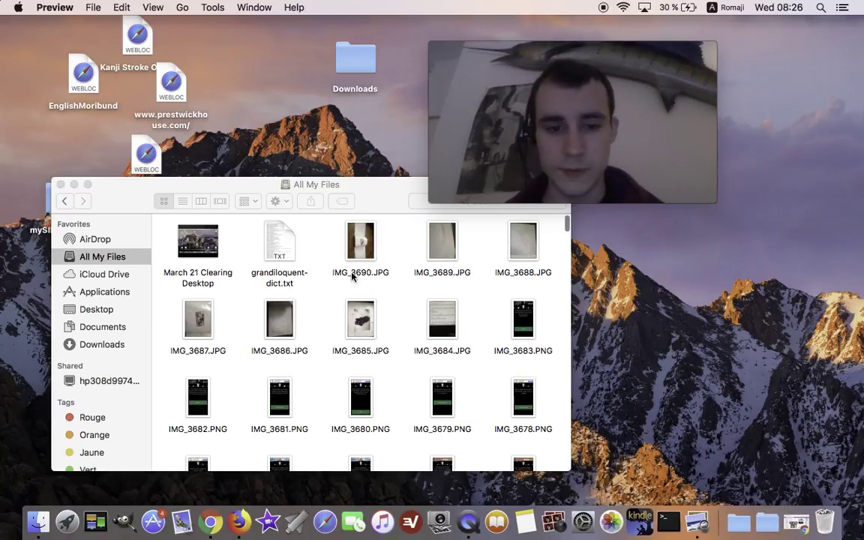
# Step: Preview IMG_3690.JPG and IMG_3689.JPG, trashing each one afterwards
pyautogui.doubleClick(360, 242)
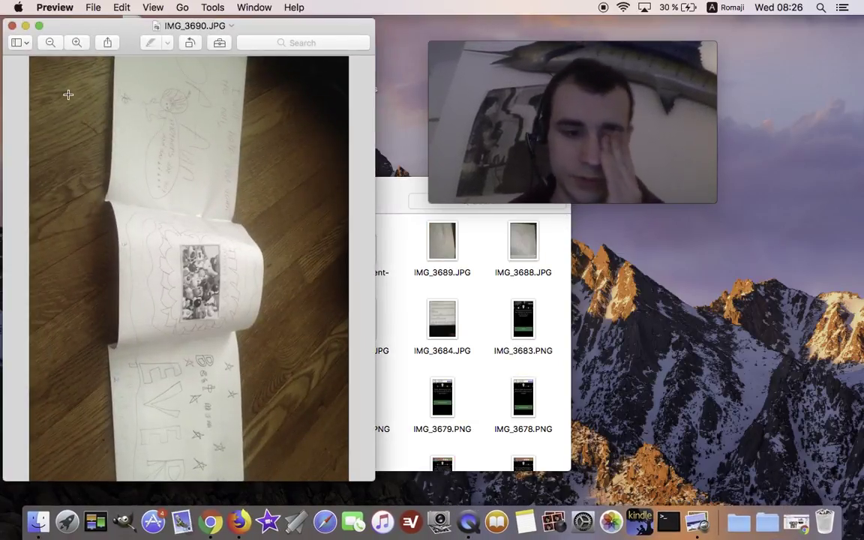
pyautogui.click(10, 26)
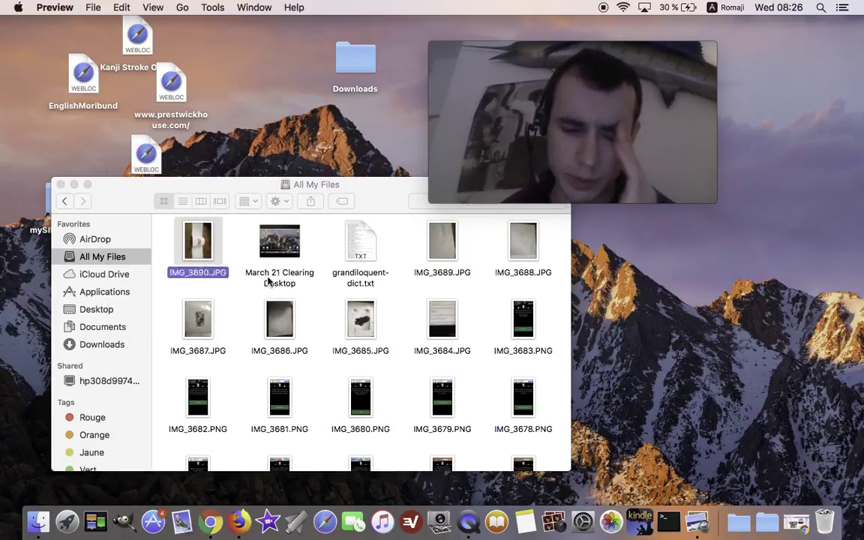
pyautogui.moveTo(197, 244)
pyautogui.mouseDown()
pyautogui.moveTo(660, 531)
pyautogui.moveTo(824, 523)
pyautogui.mouseUp()
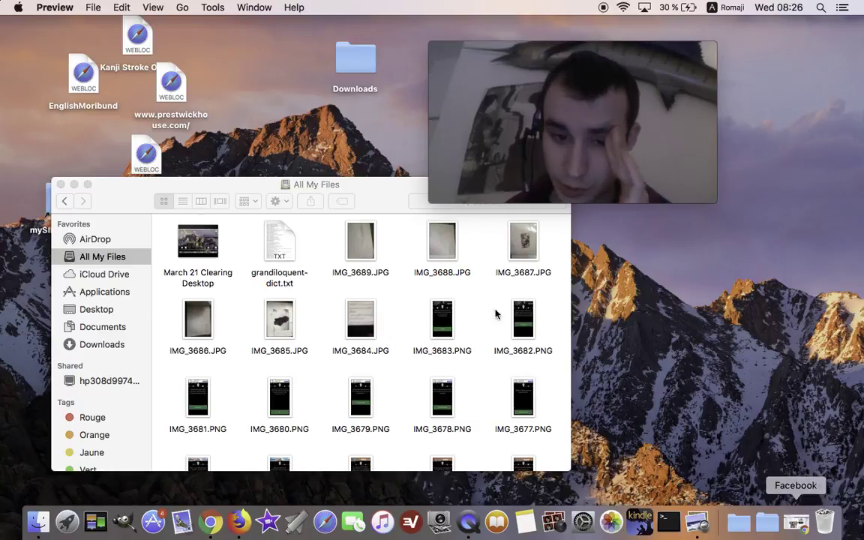
pyautogui.doubleClick(362, 257)
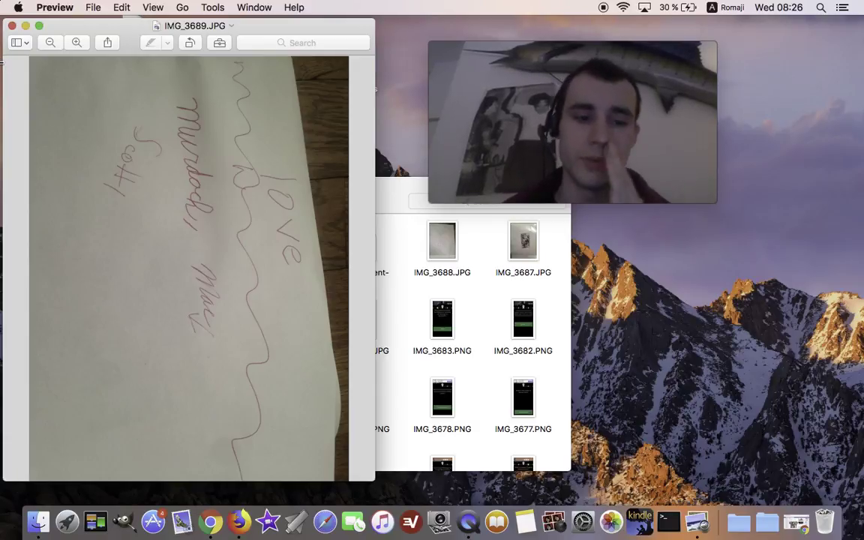
pyautogui.click(12, 26)
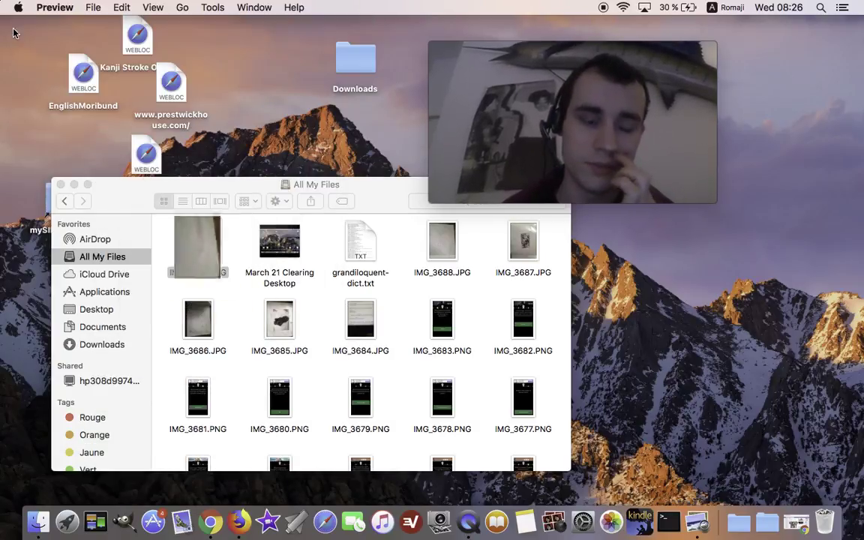
pyautogui.moveTo(201, 245); pyautogui.dragTo(823, 526)
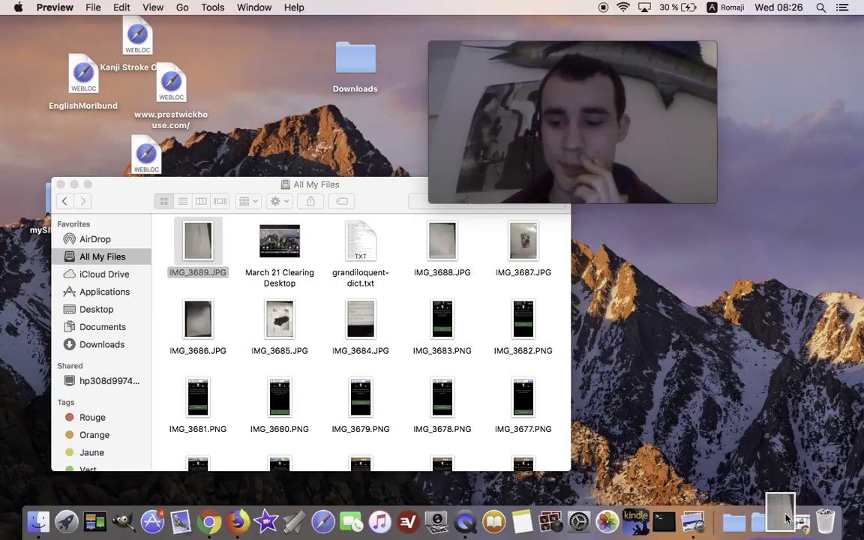
# Step: Preview and trash IMG_3688.JPG, then open IMG_3683.PNG and move its window aside
pyautogui.doubleClick(360, 240)
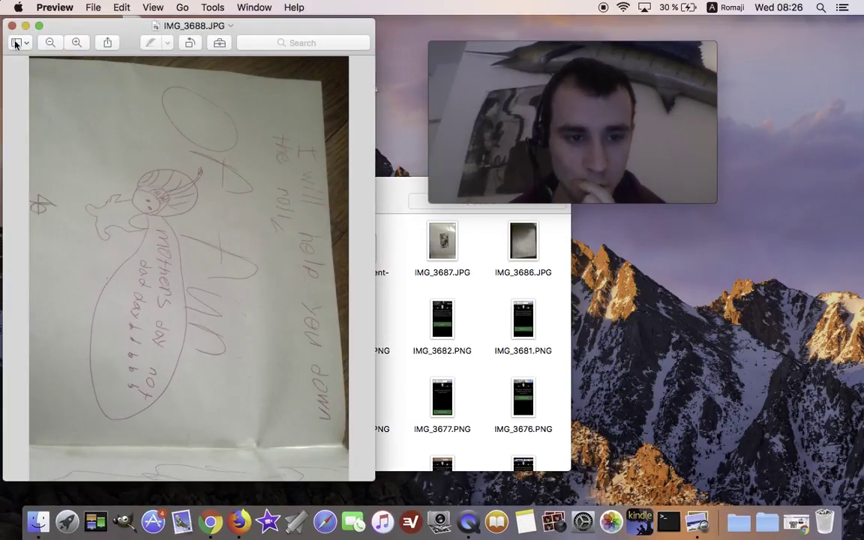
pyautogui.click(12, 26)
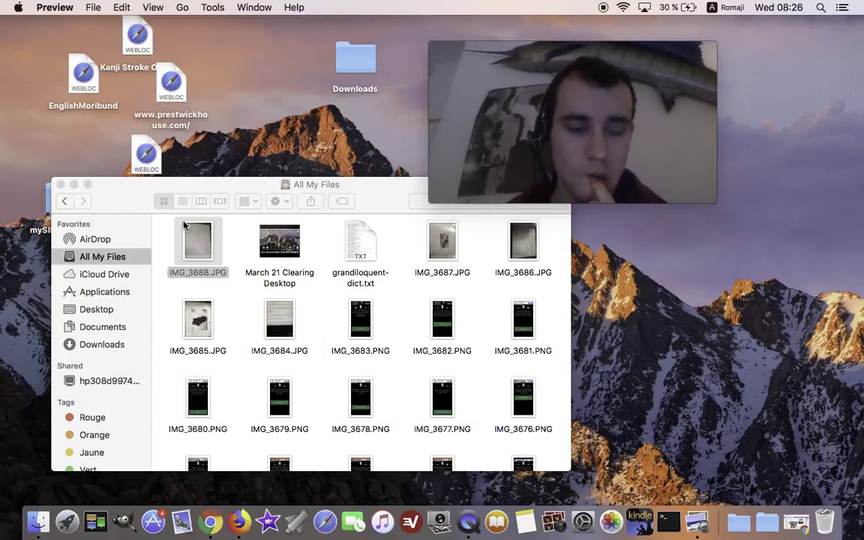
pyautogui.moveTo(198, 238); pyautogui.dragTo(824, 522)
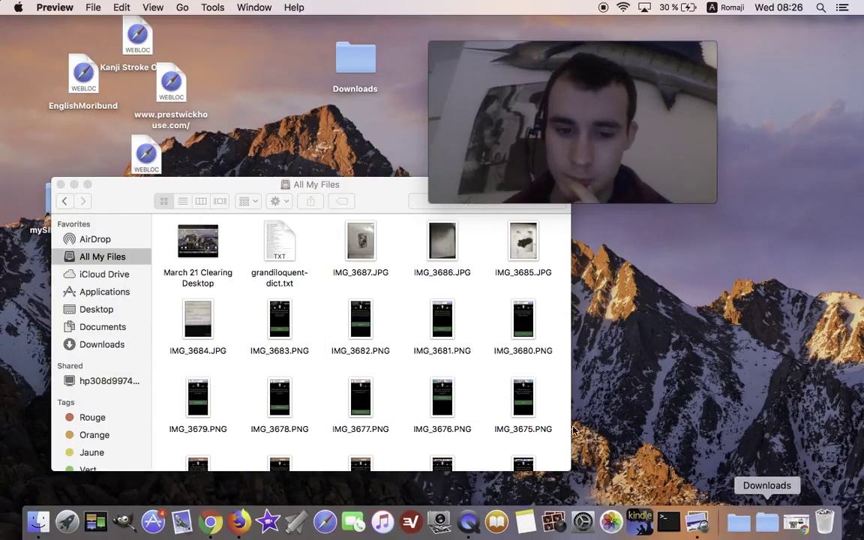
pyautogui.doubleClick(279, 316)
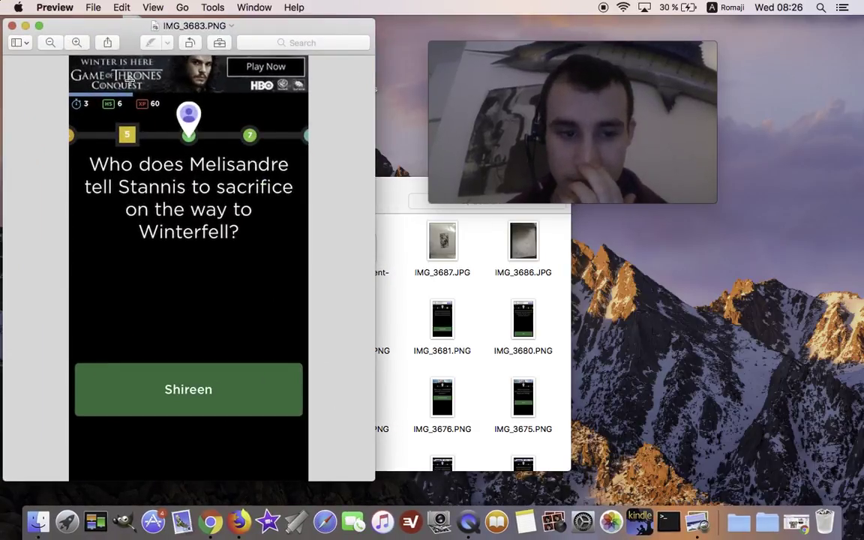
pyautogui.moveTo(126, 37); pyautogui.dragTo(223, 404)
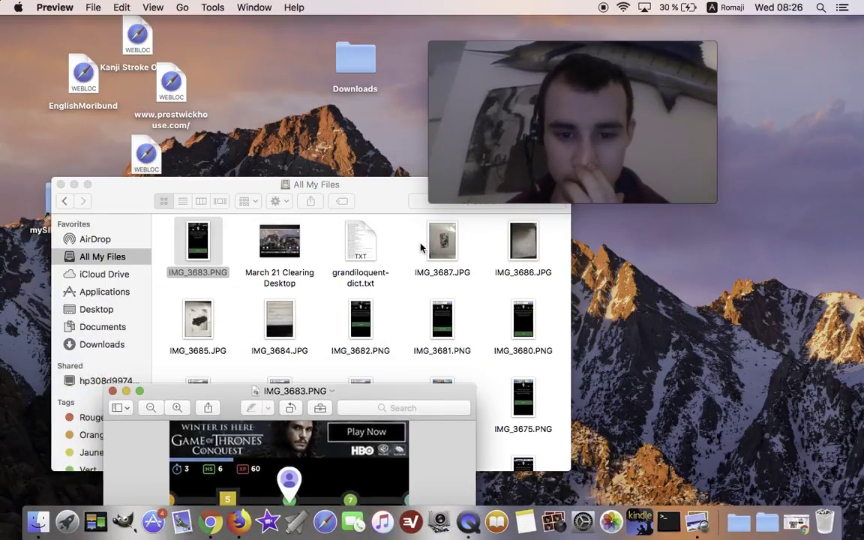
# Step: Preview IMG_3687 and IMG_3686 together, then trash them and IMG_3685.JPG
pyautogui.moveTo(420, 247); pyautogui.dragTo(526, 257)
pyautogui.doubleClick(525, 257)
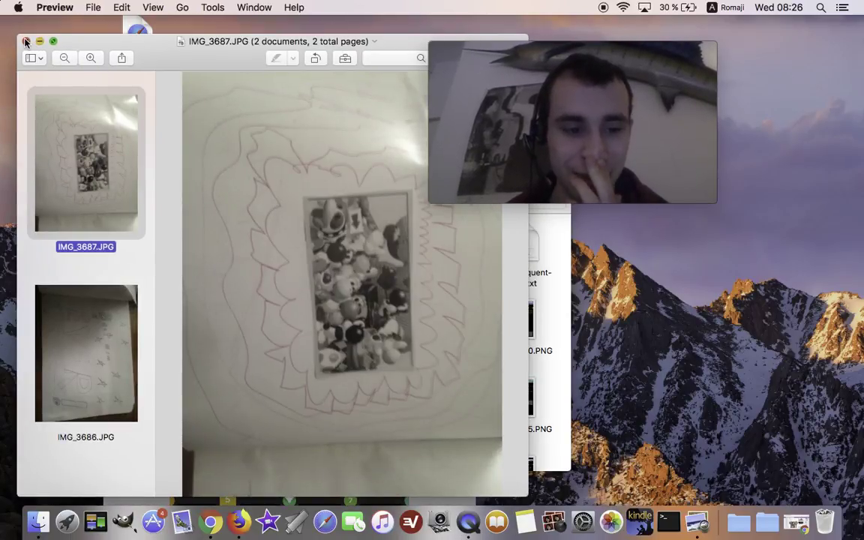
pyautogui.click(26, 41)
pyautogui.moveTo(279, 238); pyautogui.dragTo(823, 528)
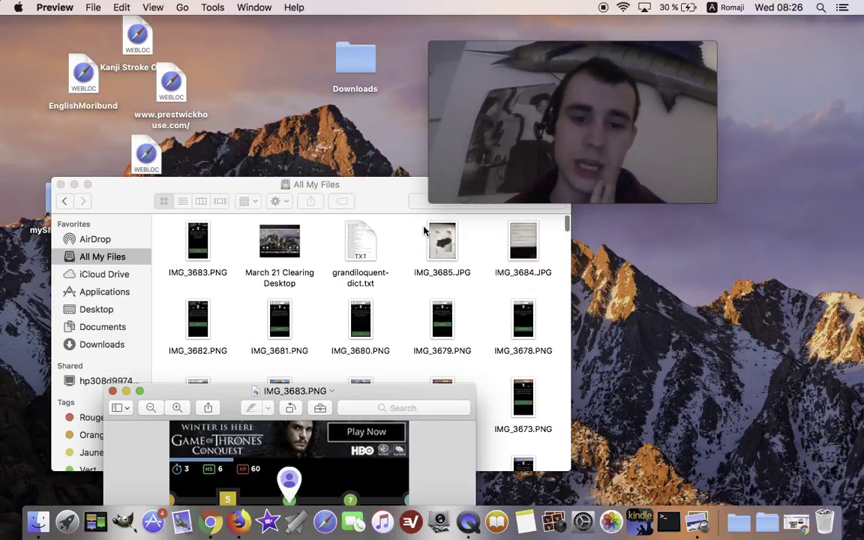
pyautogui.moveTo(423, 231); pyautogui.dragTo(822, 523)
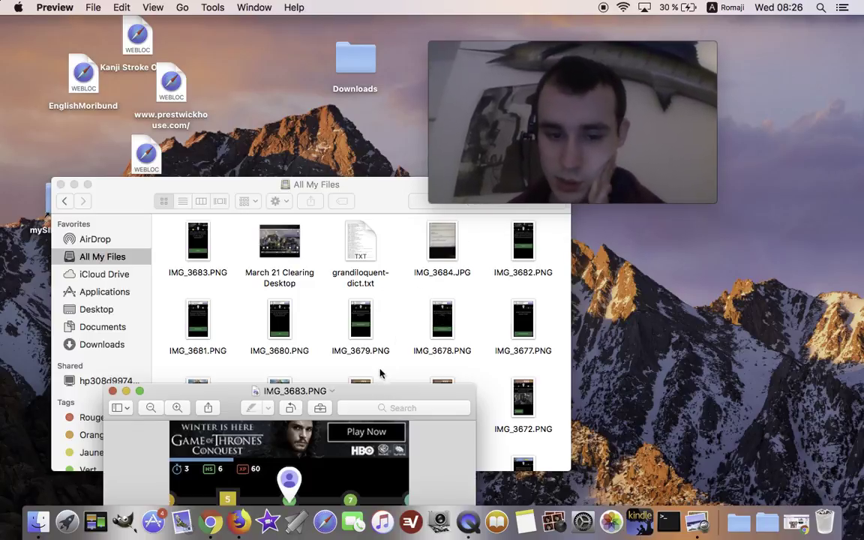
# Step: Finish viewing IMG_3683.PNG and trash it with Cmd+Delete
pyautogui.moveTo(363, 391); pyautogui.dragTo(298, 43)
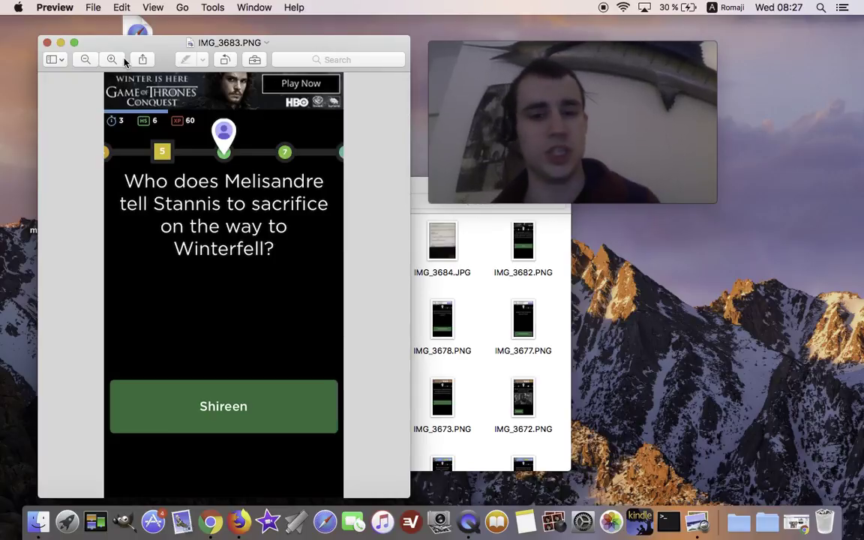
pyautogui.click(45, 43)
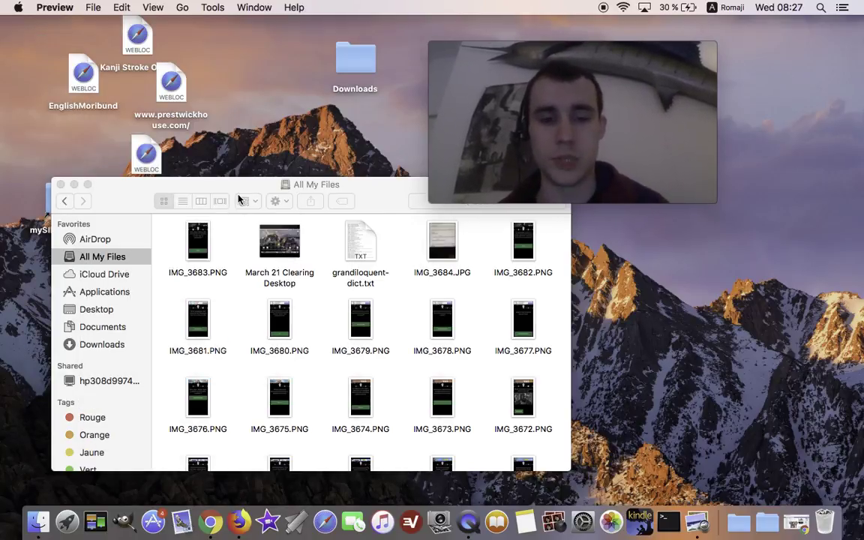
pyautogui.click(212, 238)
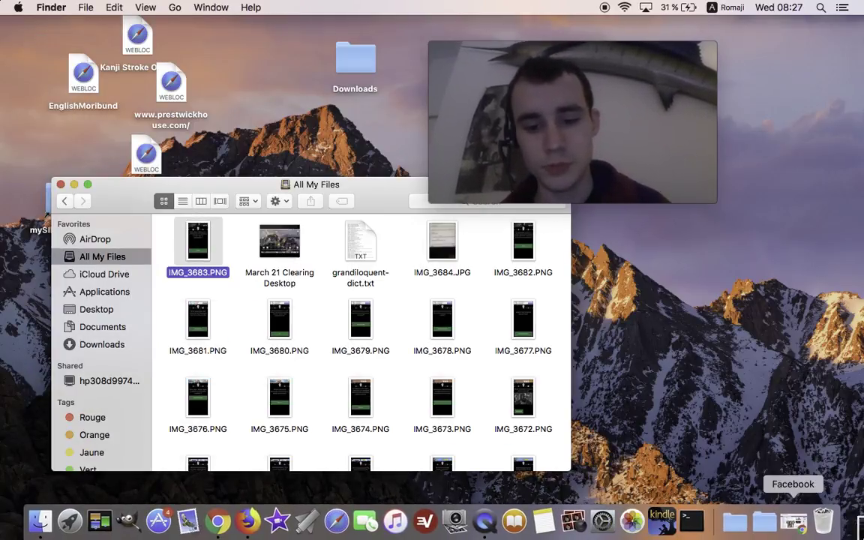
pyautogui.press('super+BackSpace')
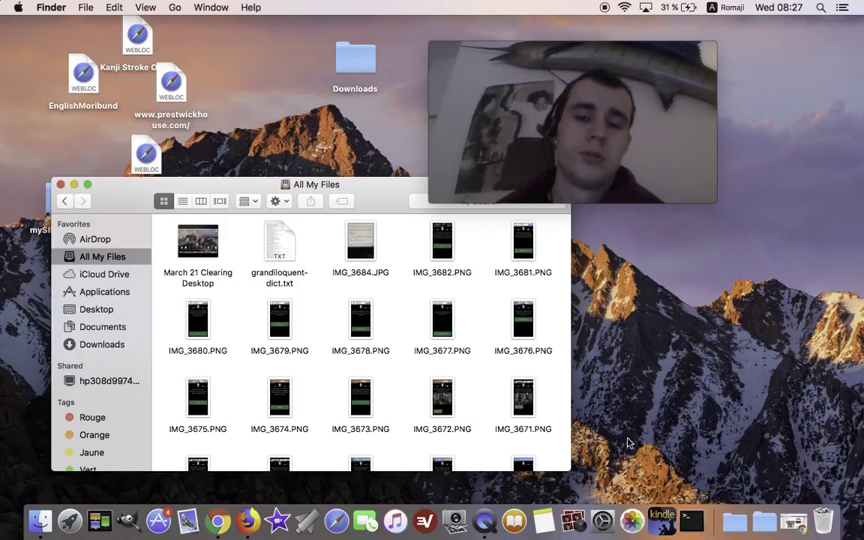
# Step: View IMG_3682.PNG, IMG_3670.PNG and IMG_3676.PNG in Preview, dragging each to the Dock Trash
pyautogui.doubleClick(443, 241)
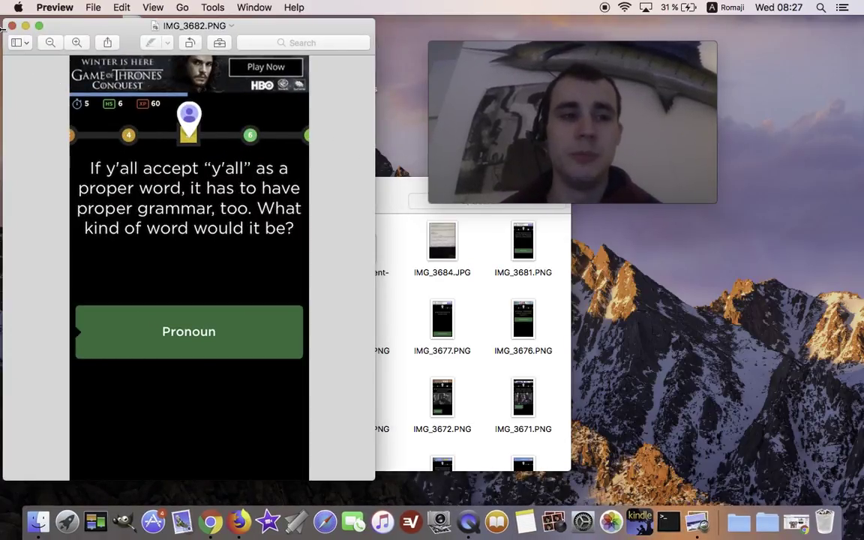
pyautogui.click(12, 26)
pyautogui.moveTo(217, 258); pyautogui.dragTo(824, 522)
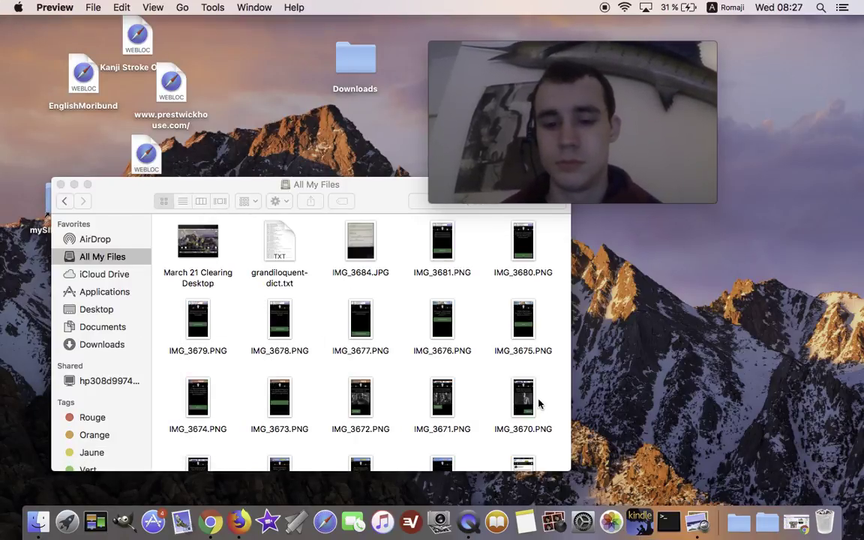
pyautogui.doubleClick(525, 397)
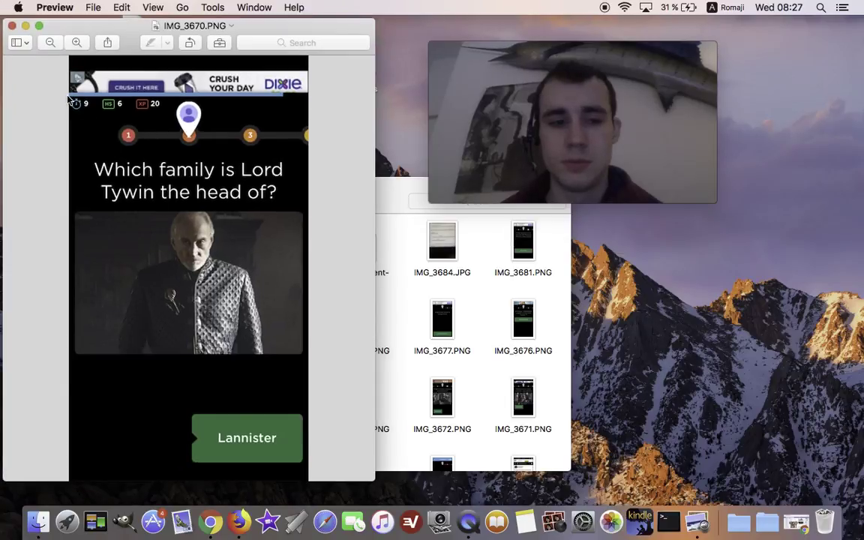
pyautogui.click(12, 27)
pyautogui.moveTo(200, 251); pyautogui.dragTo(824, 522)
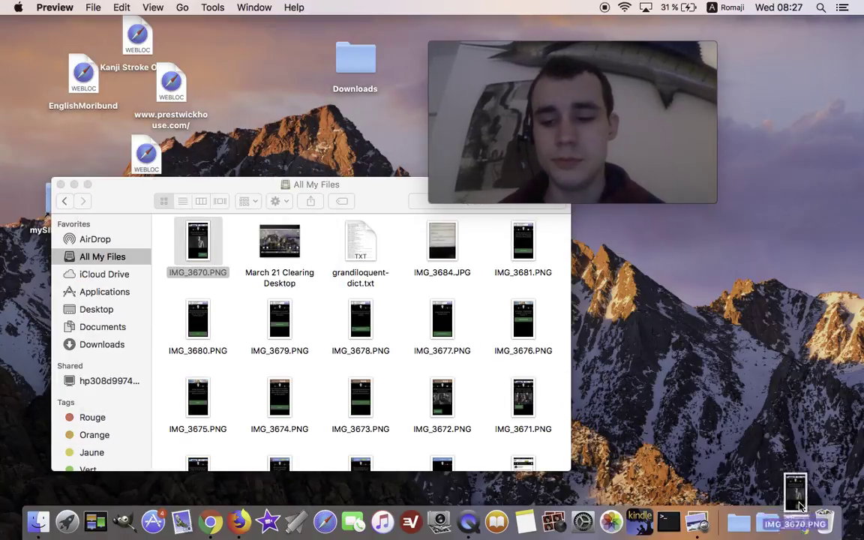
pyautogui.doubleClick(443, 322)
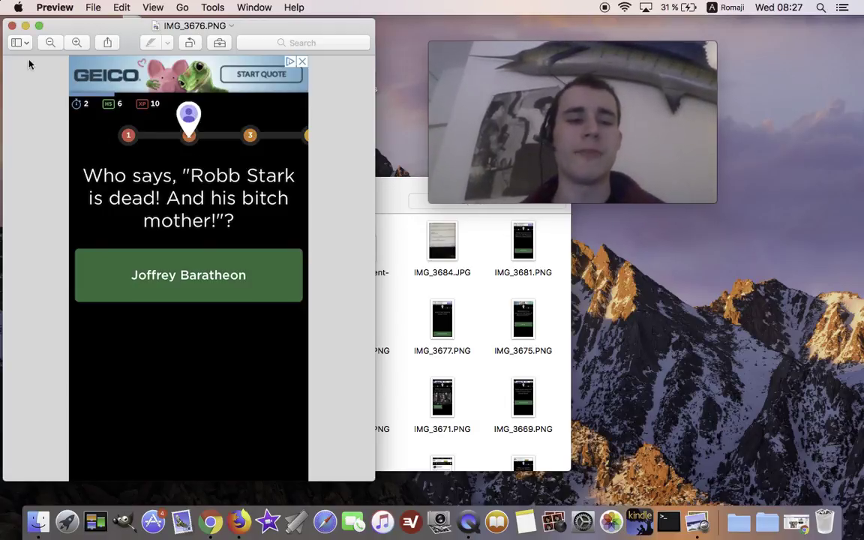
pyautogui.click(12, 25)
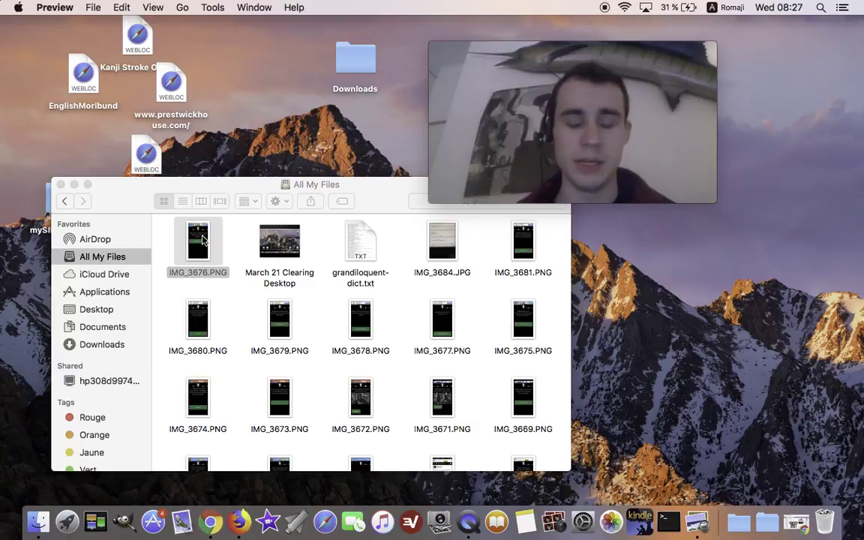
pyautogui.moveTo(202, 239); pyautogui.dragTo(833, 528)
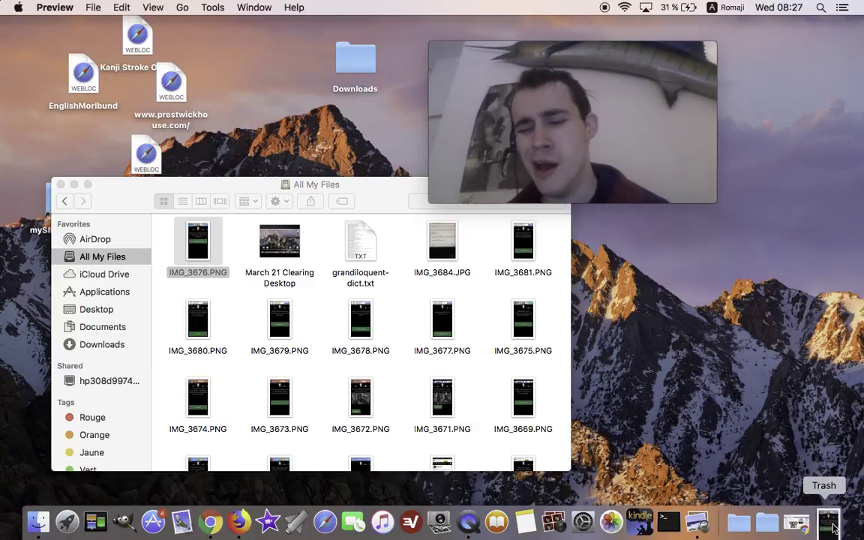
# Step: Open IMG_1957.PNG, the seaweed-to-bioethanol diagram, in Preview
pyautogui.scroll(-10, 436, 314)
pyautogui.scroll(-10, 438, 317)
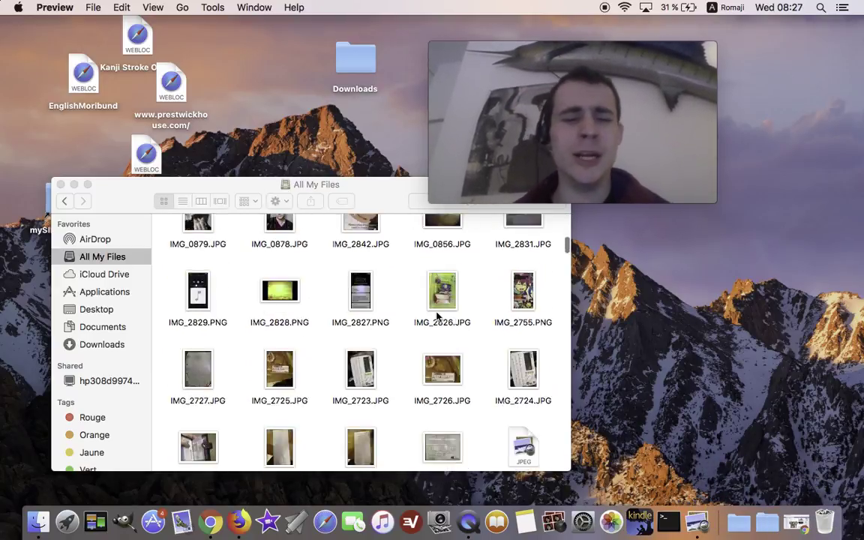
pyautogui.scroll(-10, 438, 316)
pyautogui.scroll(-5, 437, 317)
pyautogui.scroll(8, 438, 317)
pyautogui.scroll(-3, 437, 316)
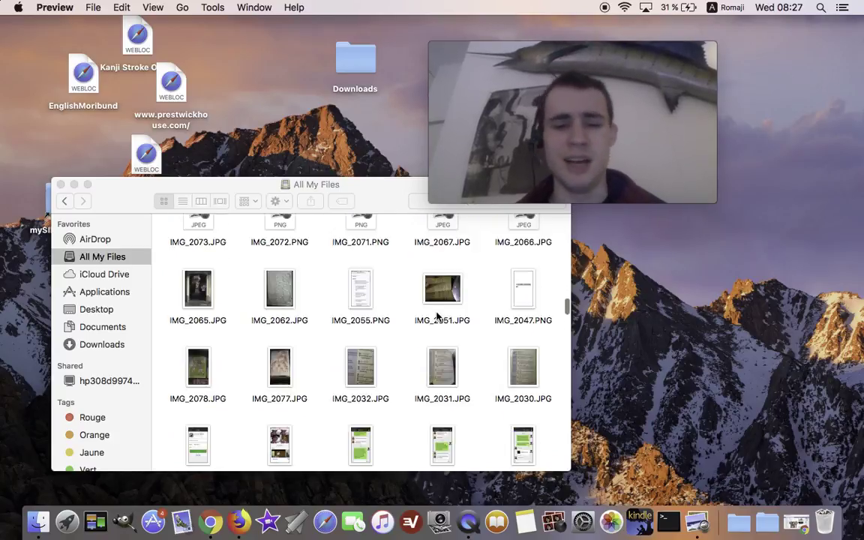
pyautogui.scroll(-5, 437, 317)
pyautogui.doubleClick(360, 271)
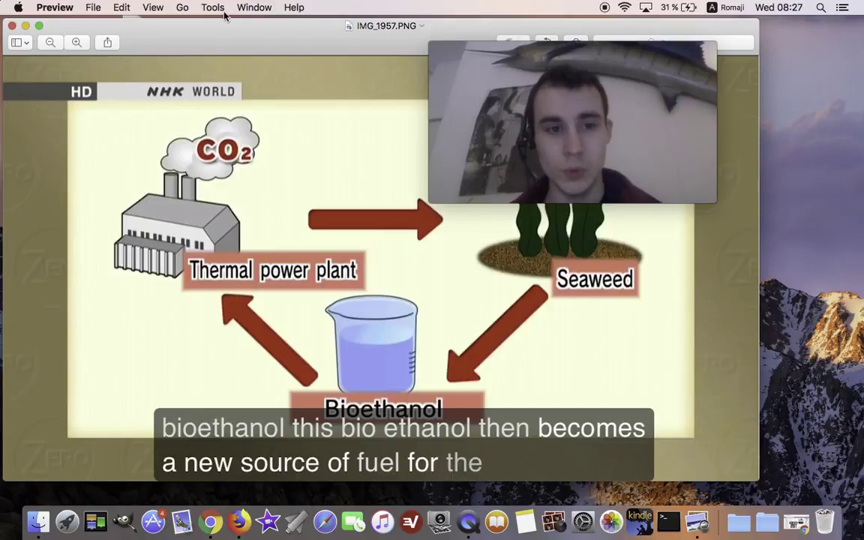
# Step: Move the IMG_1957 preview aside, close it, and return to the top of All My Files
pyautogui.moveTo(204, 26)
pyautogui.mouseDown()
pyautogui.moveTo(109, 39)
pyautogui.moveTo(166, 48)
pyautogui.moveTo(151, 29)
pyautogui.mouseUp()
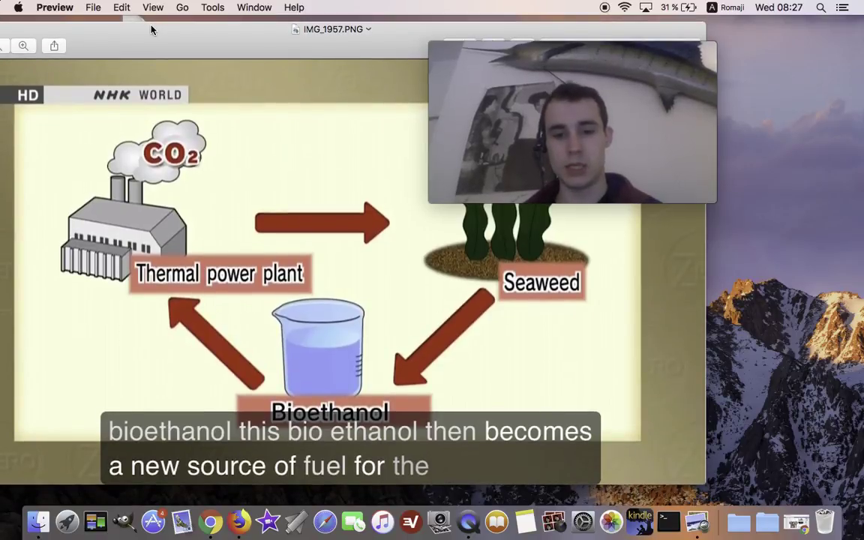
pyautogui.moveTo(152, 29); pyautogui.dragTo(171, 51)
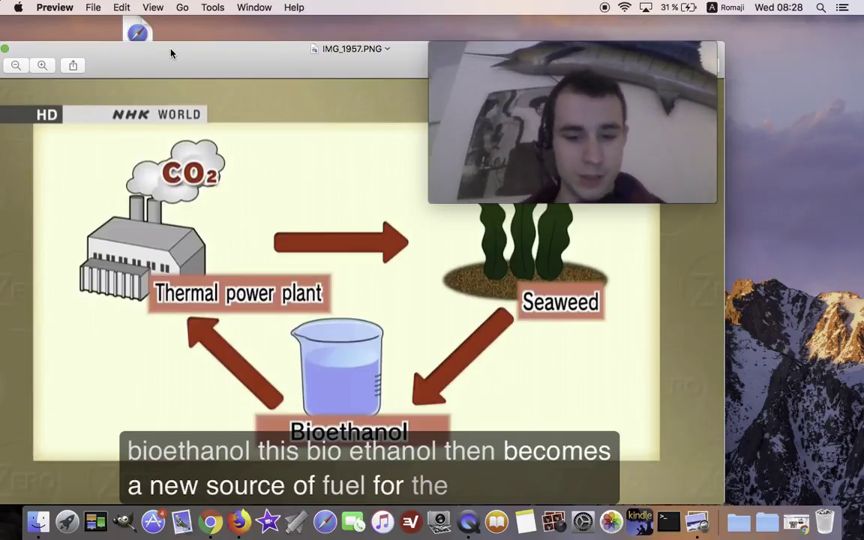
pyautogui.moveTo(197, 68); pyautogui.dragTo(357, 381)
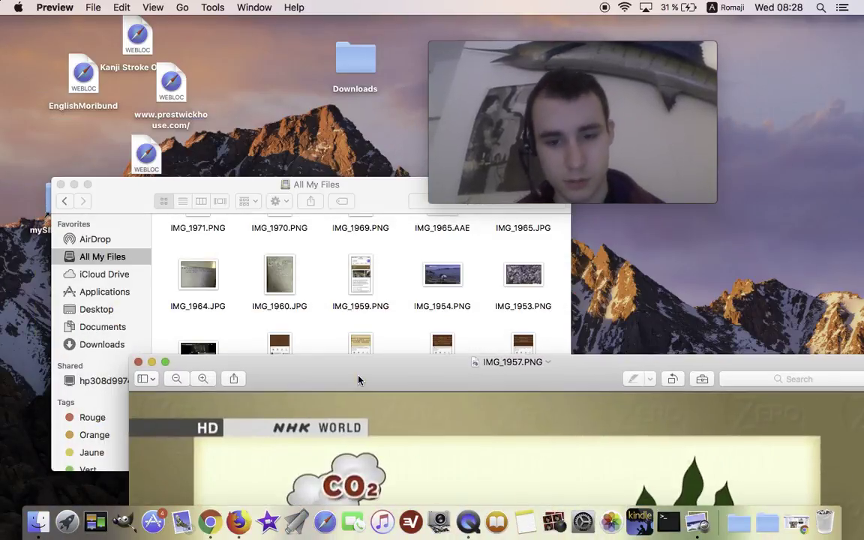
pyautogui.click(138, 363)
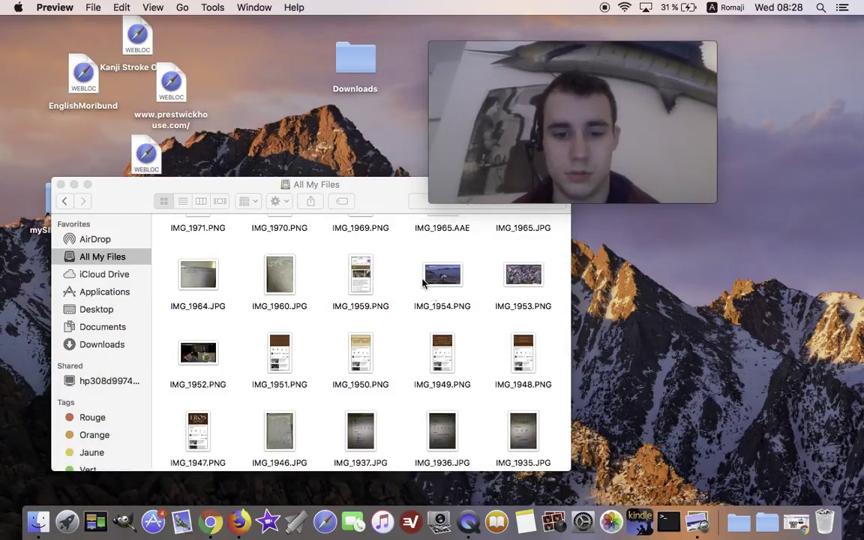
pyautogui.scroll(15, 417, 292)
pyautogui.scroll(10, 416, 292)
pyautogui.scroll(15, 417, 292)
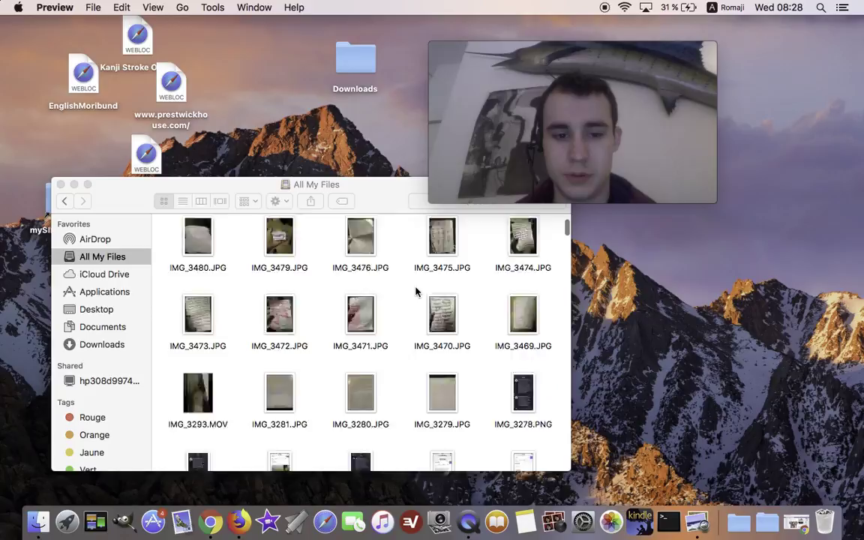
pyautogui.scroll(10, 416, 292)
pyautogui.scroll(5, 416, 292)
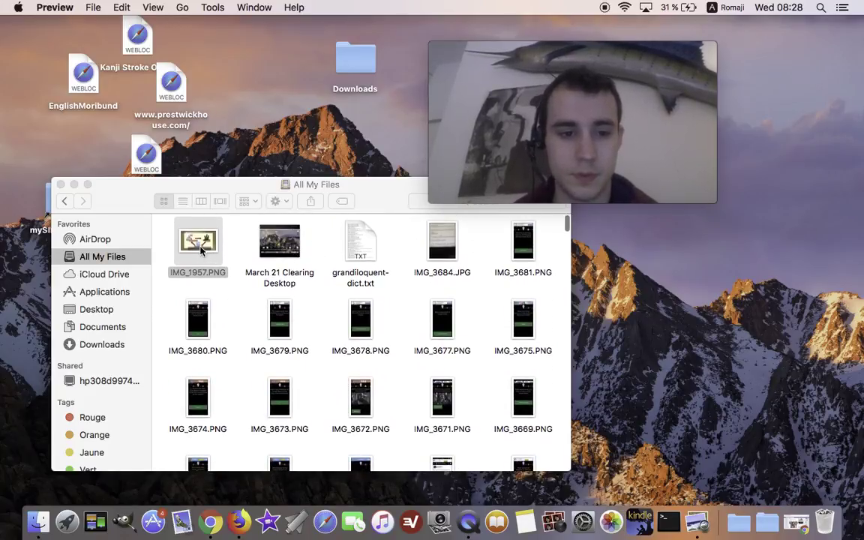
# Step: Open the anime screenshot IMG_0125.PNG in Preview
pyautogui.moveTo(201, 250); pyautogui.dragTo(824, 521)
pyautogui.scroll(-2, 375, 430)
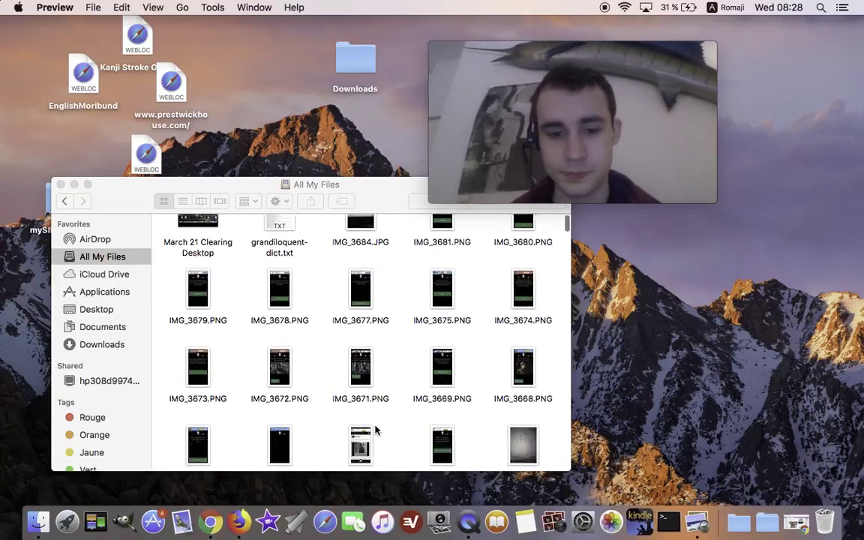
pyautogui.scroll(-15, 375, 429)
pyautogui.scroll(-15, 375, 429)
pyautogui.scroll(-15, 375, 428)
pyautogui.scroll(-5, 360, 390)
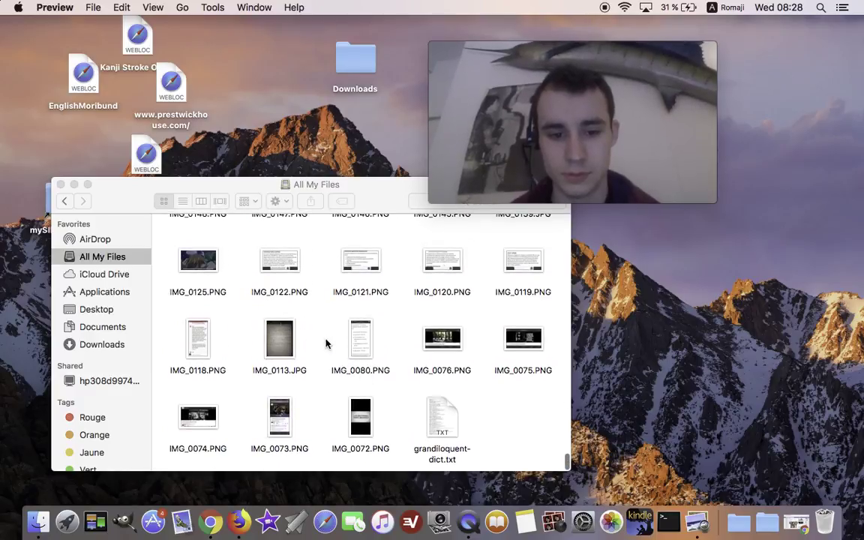
pyautogui.doubleClick(193, 255)
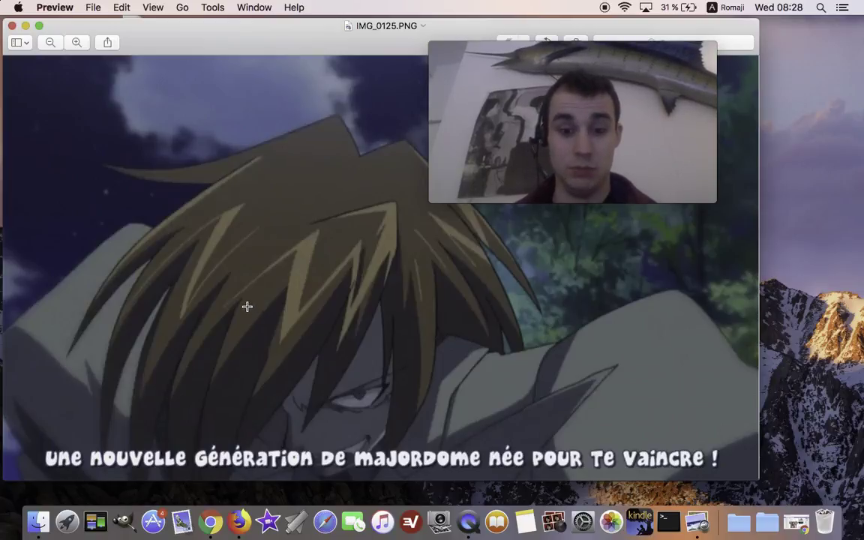
# Step: Close the IMG_0125.PNG preview and drag the file to the Dock Trash
pyautogui.click(10, 26)
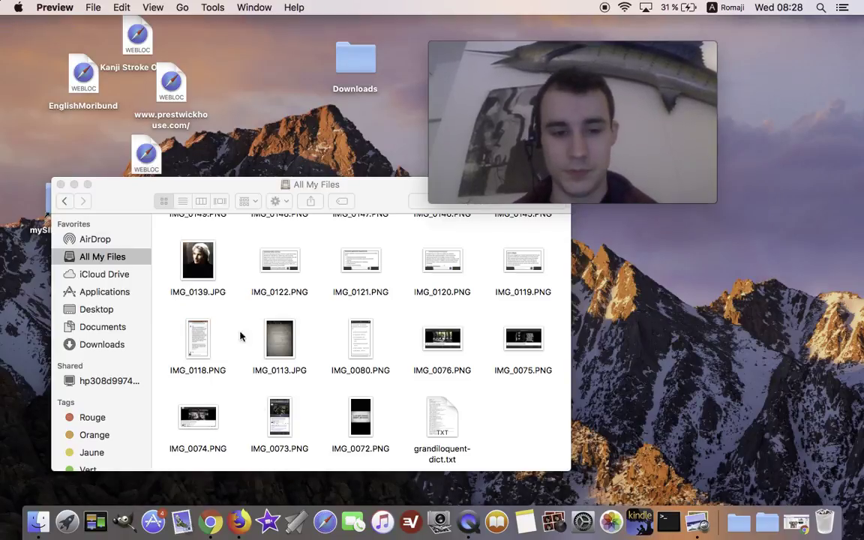
pyautogui.scroll(10, 240, 337)
pyautogui.scroll(10, 255, 323)
pyautogui.scroll(10, 265, 308)
pyautogui.scroll(10, 264, 308)
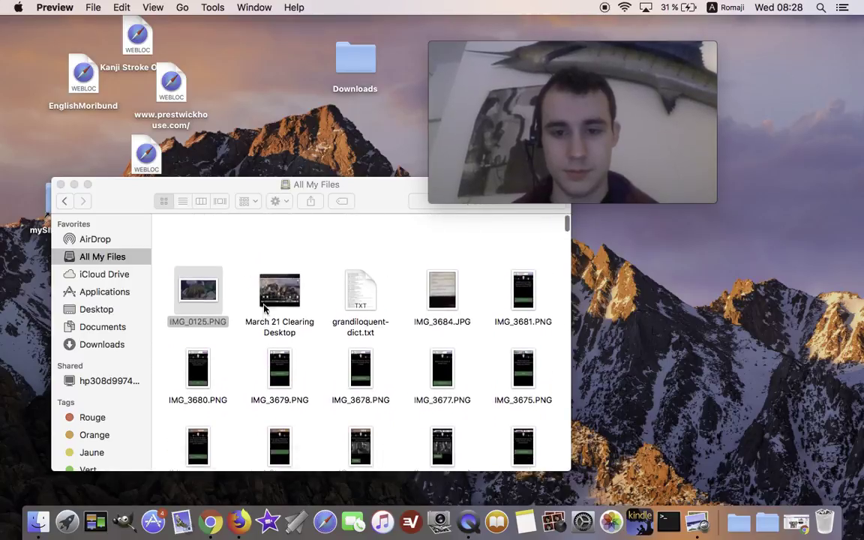
pyautogui.moveTo(200, 248); pyautogui.dragTo(852, 525)
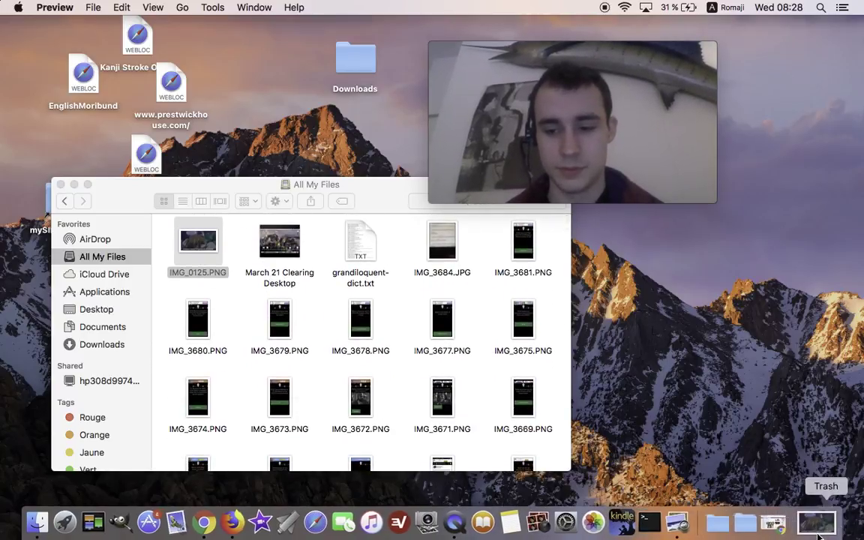
pyautogui.moveTo(797, 521); pyautogui.dragTo(825, 521)
# Step: Preview the camera bag photo IMG_2574.JPG, then move it to the Trash
pyautogui.scroll(-10, 380, 406)
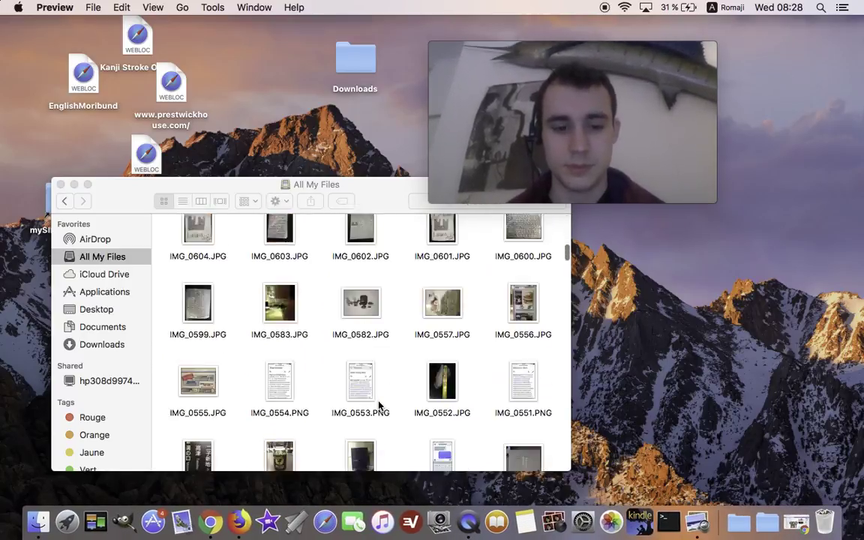
pyautogui.scroll(-10, 308, 306)
pyautogui.doubleClick(198, 300)
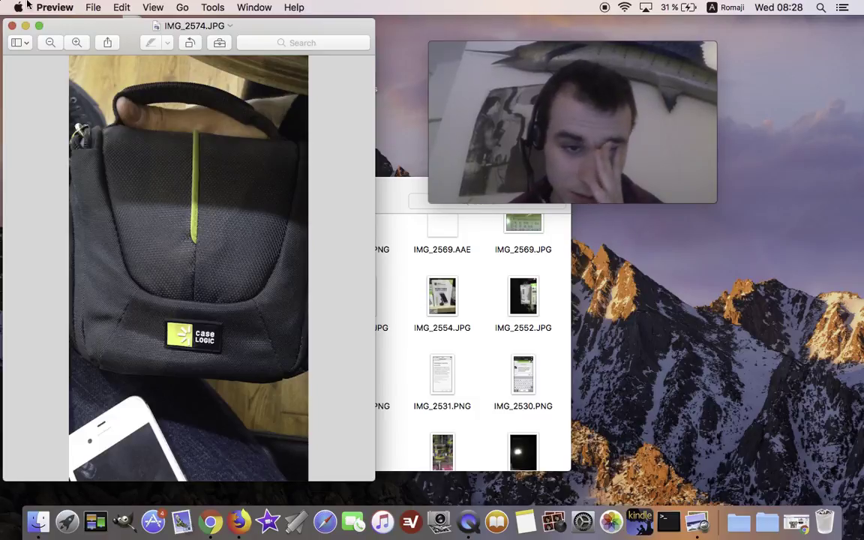
pyautogui.click(11, 28)
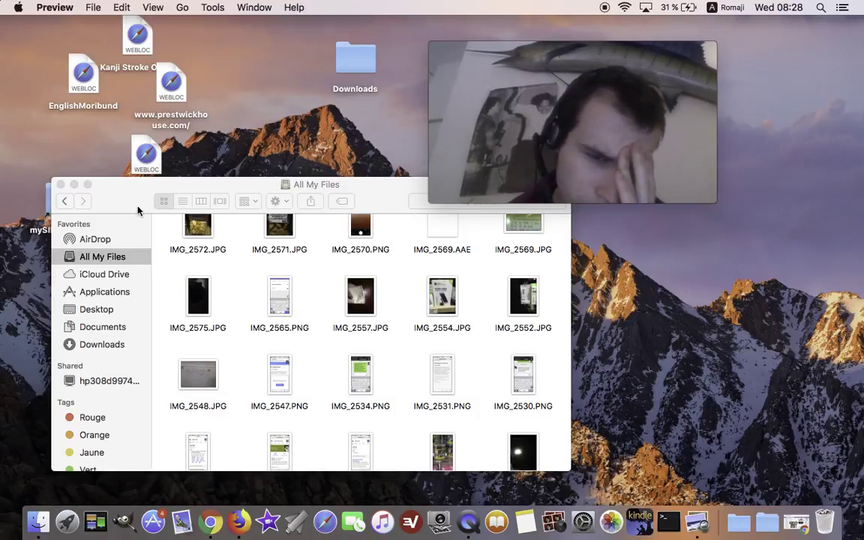
pyautogui.scroll(2, 260, 295)
pyautogui.scroll(10, 264, 295)
pyautogui.scroll(10, 264, 298)
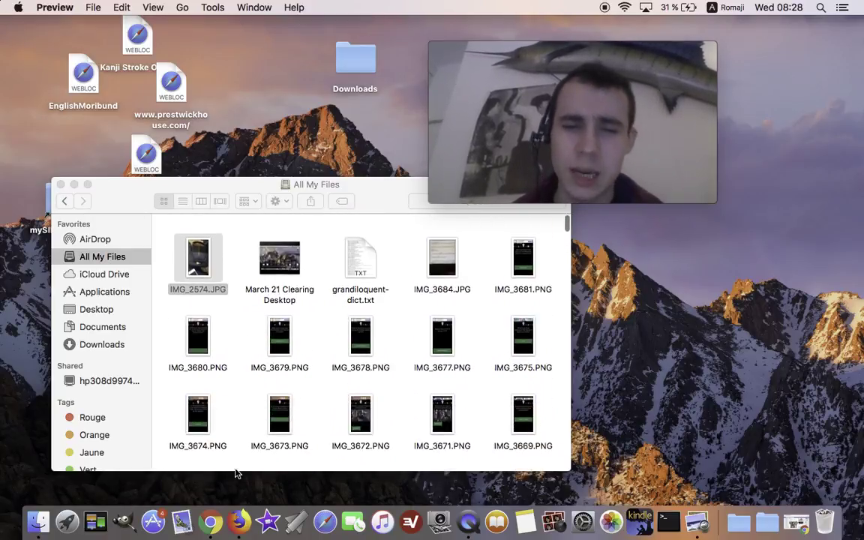
pyautogui.moveTo(198, 242)
pyautogui.mouseDown()
pyautogui.moveTo(372, 411)
pyautogui.moveTo(825, 525)
pyautogui.mouseUp()
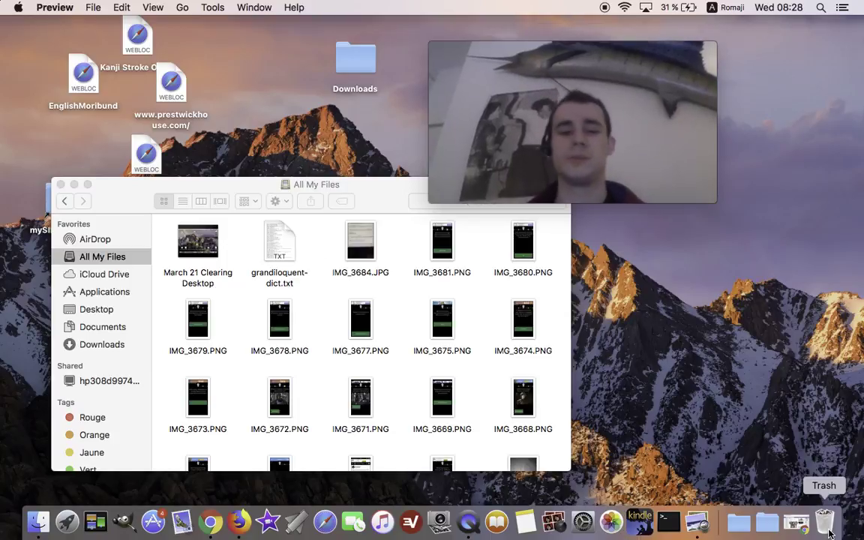
# Step: Select and open the bookshop photo IMG_1146.JPG in Preview
pyautogui.scroll(-5, 362, 425)
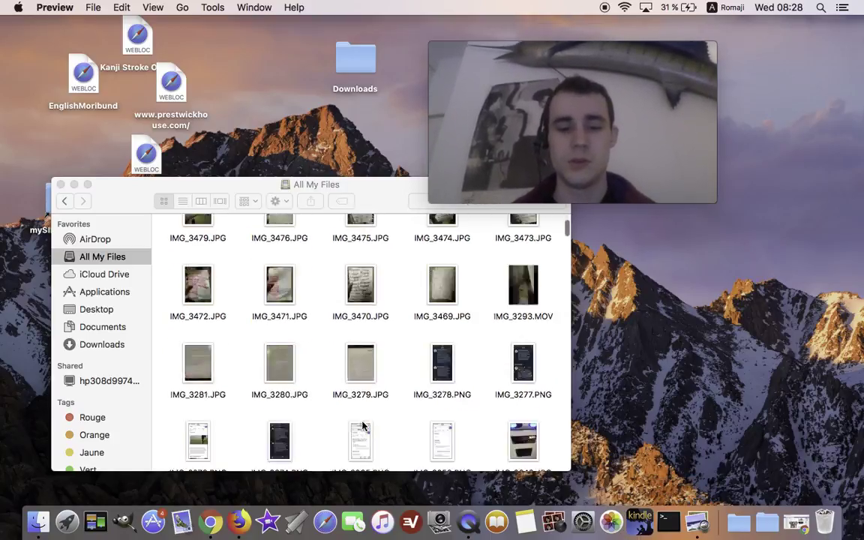
pyautogui.scroll(-10, 363, 426)
pyautogui.scroll(-10, 362, 425)
pyautogui.scroll(-10, 362, 425)
pyautogui.scroll(-5, 362, 425)
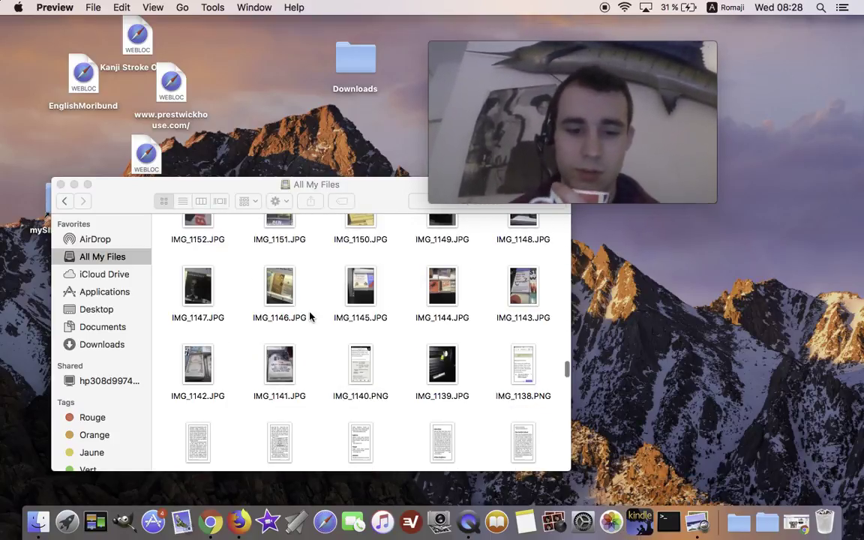
pyautogui.click(282, 301)
pyautogui.doubleClick(281, 302)
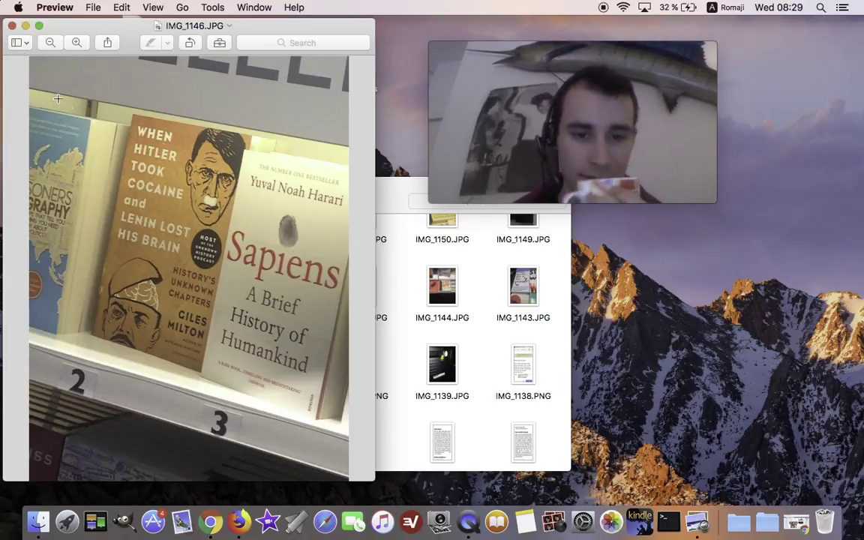
# Step: Close the IMG_1146.JPG preview and drag the file to the Dock Trash
pyautogui.click(11, 26)
pyautogui.scroll(3, 360, 344)
pyautogui.scroll(15, 360, 344)
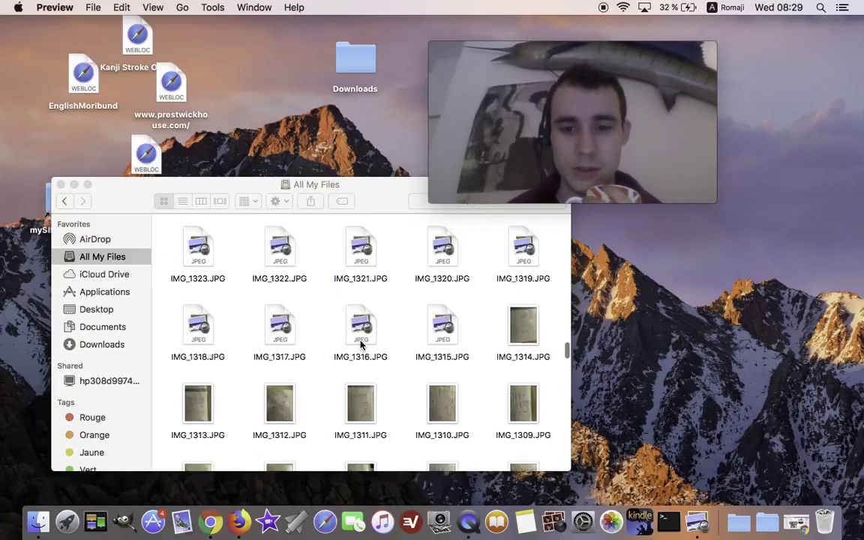
pyautogui.scroll(15, 360, 343)
pyautogui.scroll(10, 300, 300)
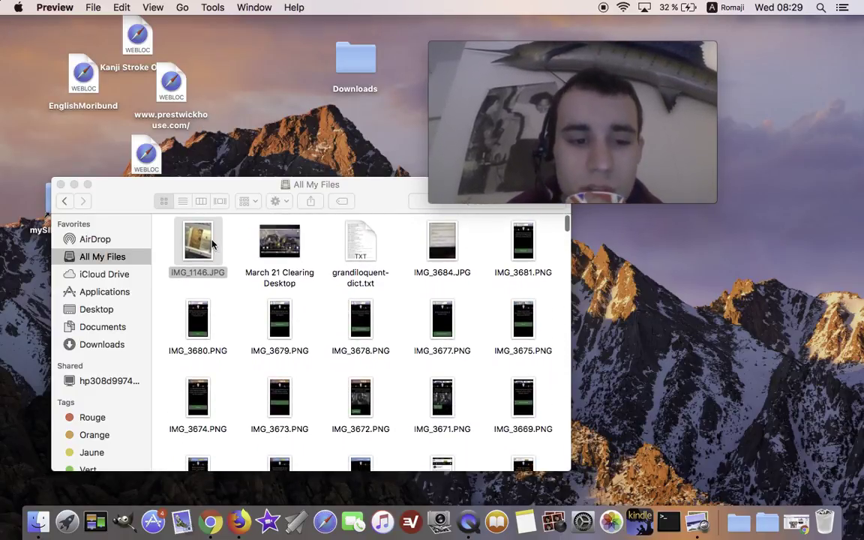
pyautogui.moveTo(213, 244); pyautogui.dragTo(825, 521)
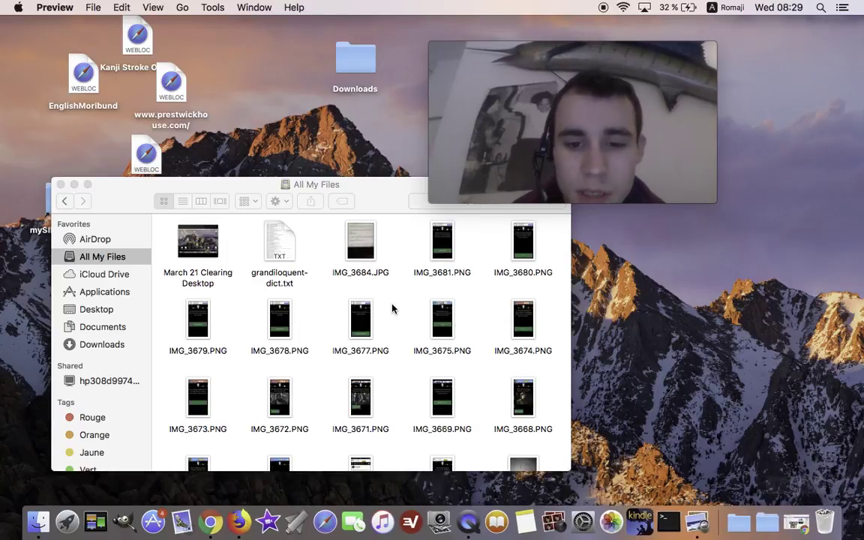
# Step: View the text-message screenshot IMG_2126.PNG in Preview, then close it
pyautogui.scroll(-10, 391, 308)
pyautogui.scroll(-10, 392, 308)
pyautogui.scroll(-10, 392, 309)
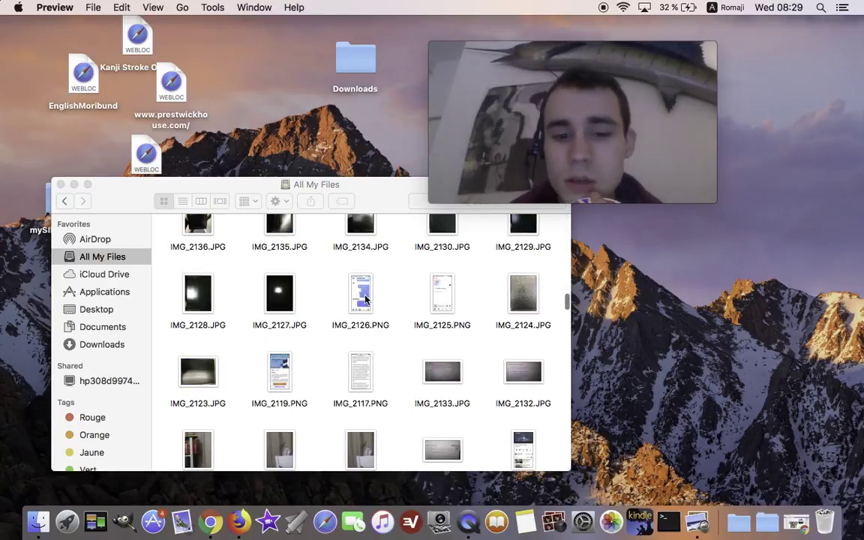
pyautogui.doubleClick(363, 298)
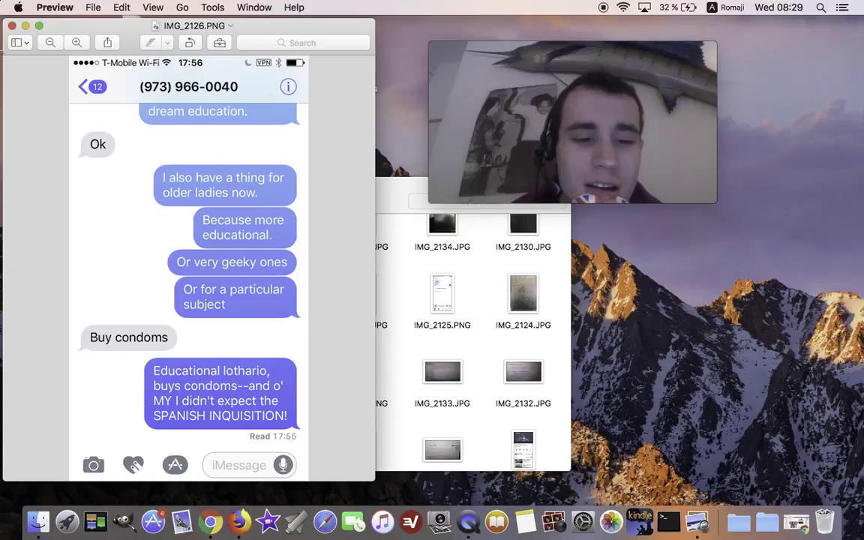
pyautogui.click(11, 26)
# Step: Drag IMG_2126.PNG to the Dock Trash and close the All My Files window
pyautogui.scroll(5, 321, 300)
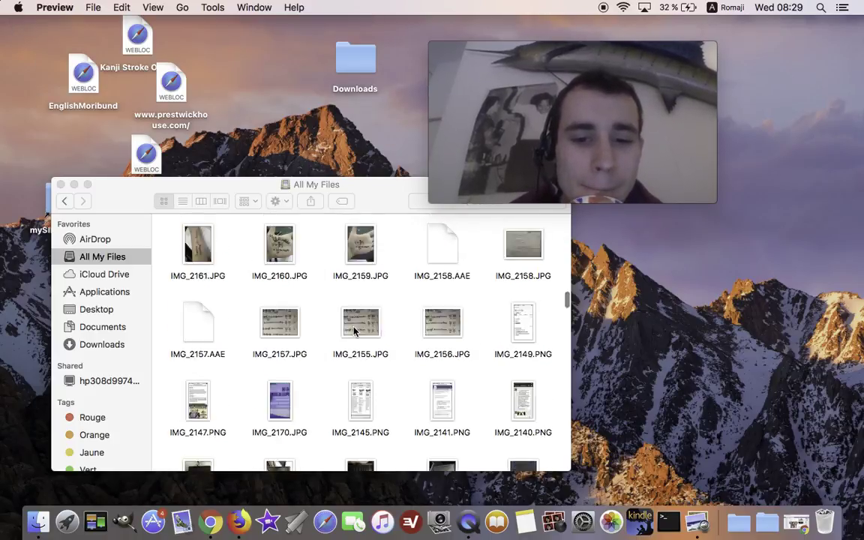
pyautogui.scroll(10, 354, 331)
pyautogui.scroll(10, 354, 331)
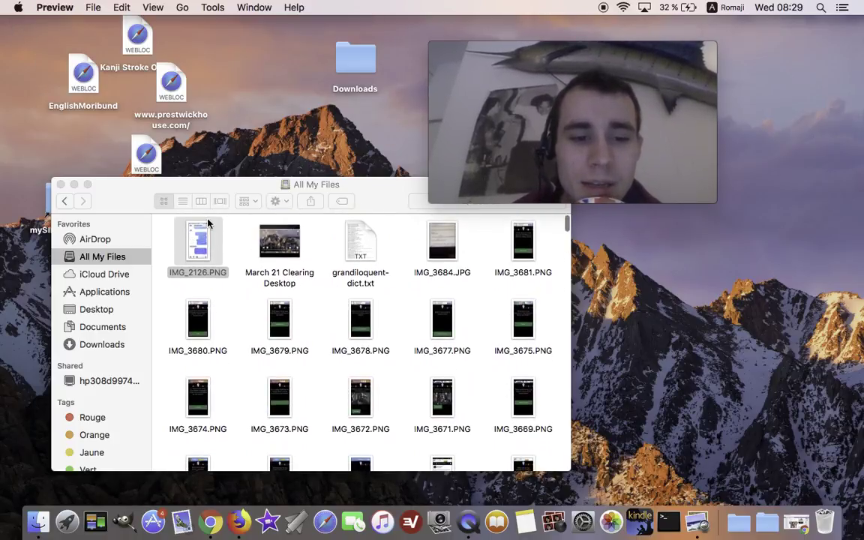
pyautogui.click(210, 236)
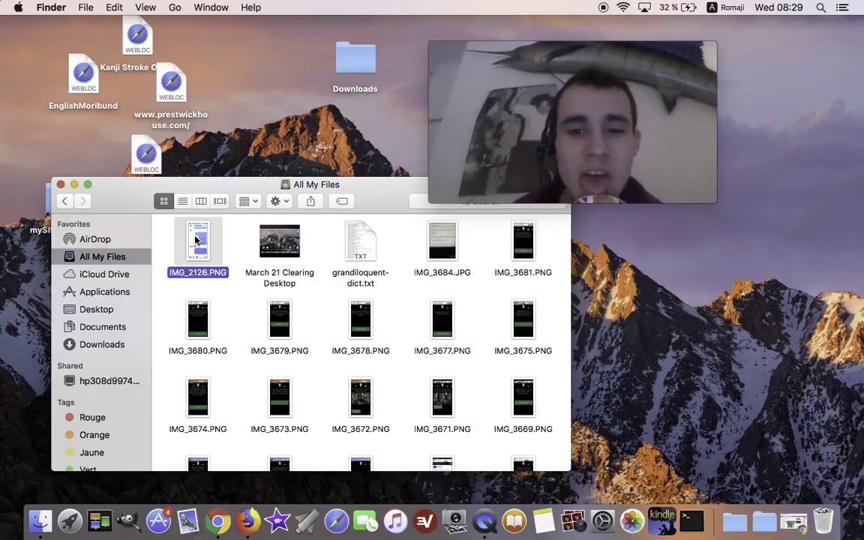
pyautogui.moveTo(196, 238); pyautogui.dragTo(823, 521)
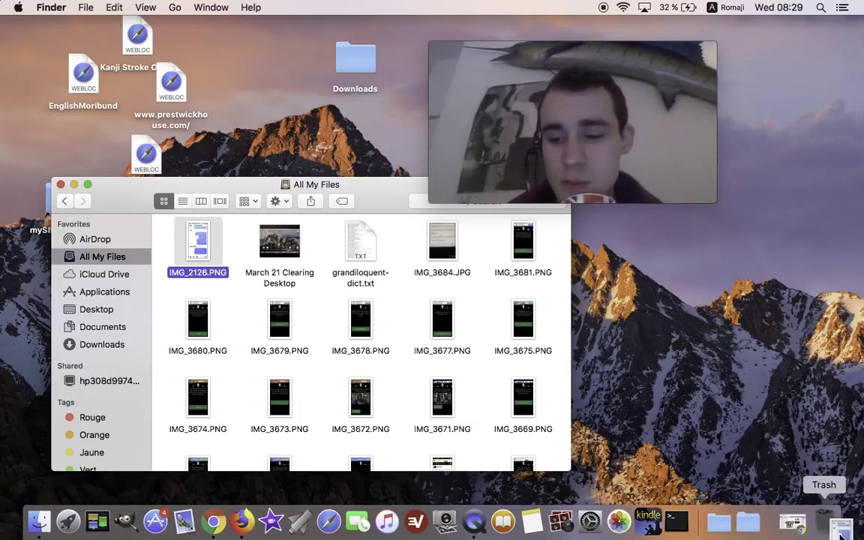
pyautogui.click(60, 185)
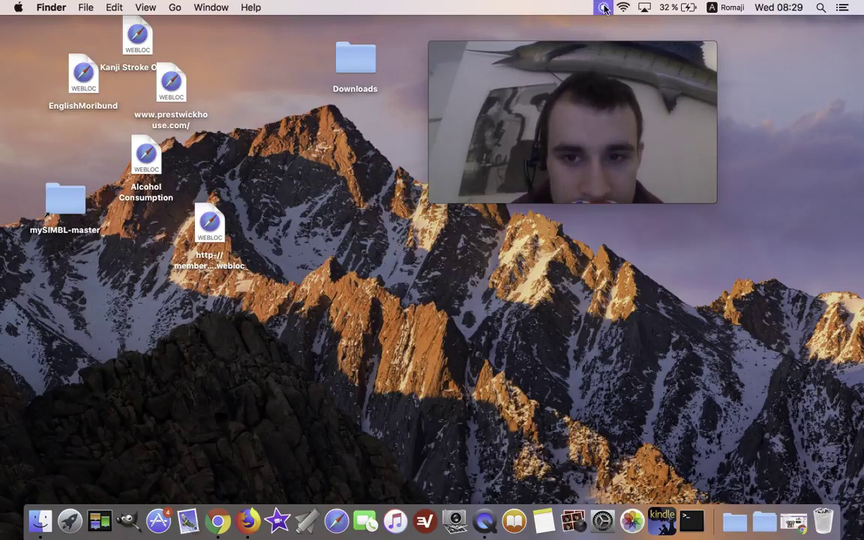